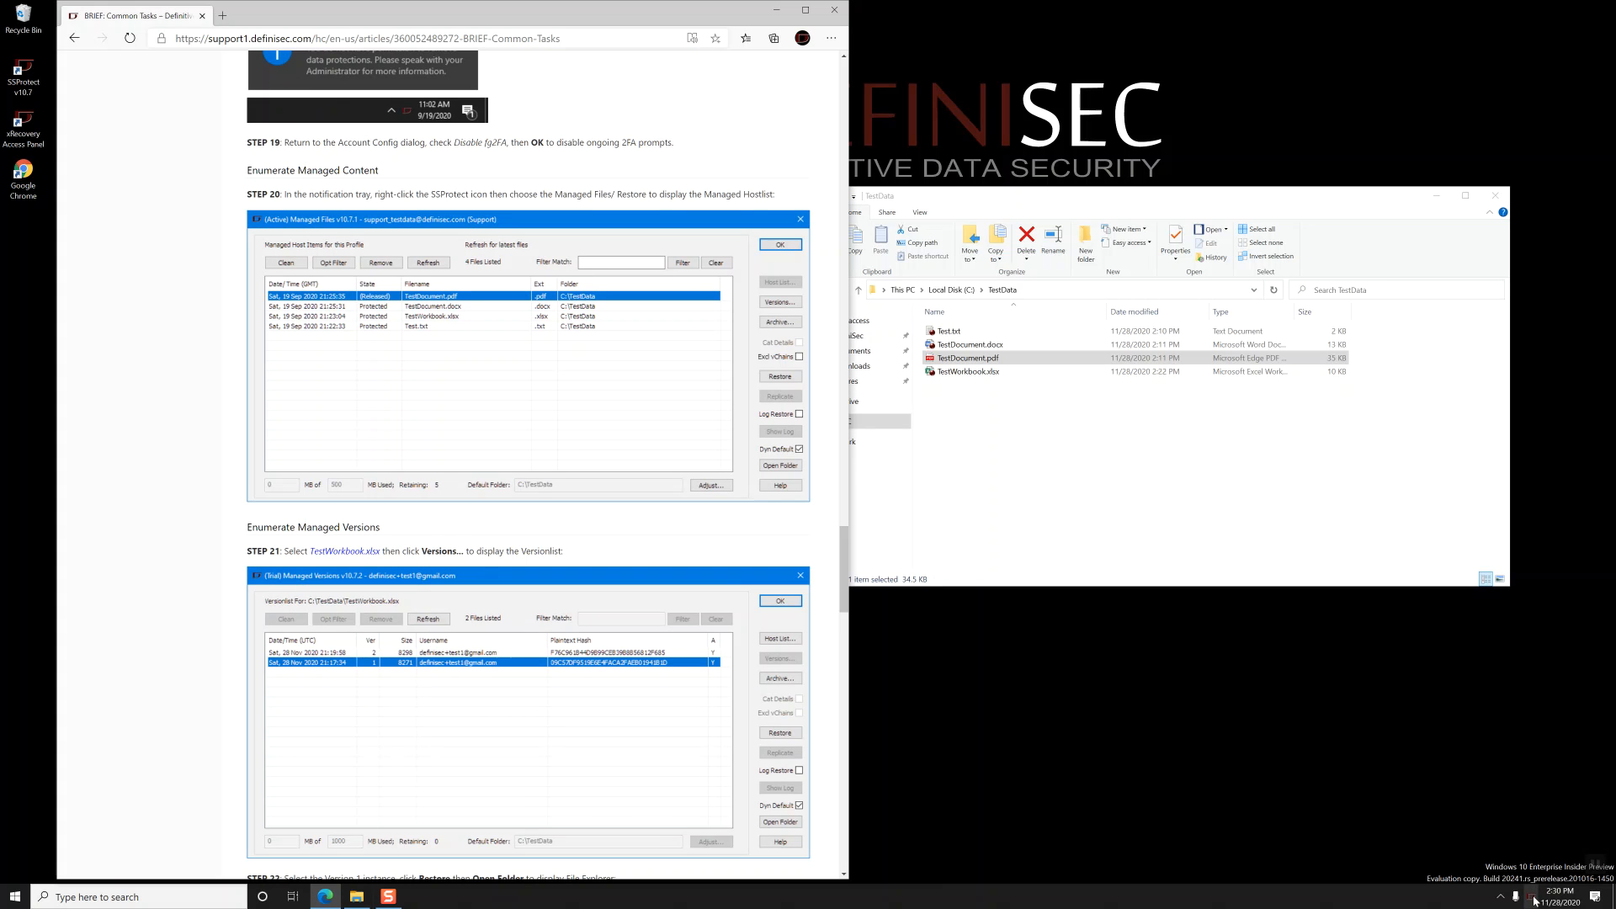
Step: Open the SSProtect managed files list and display the stored versions of TestWorkbook.xlsx
right_click(1532, 899)
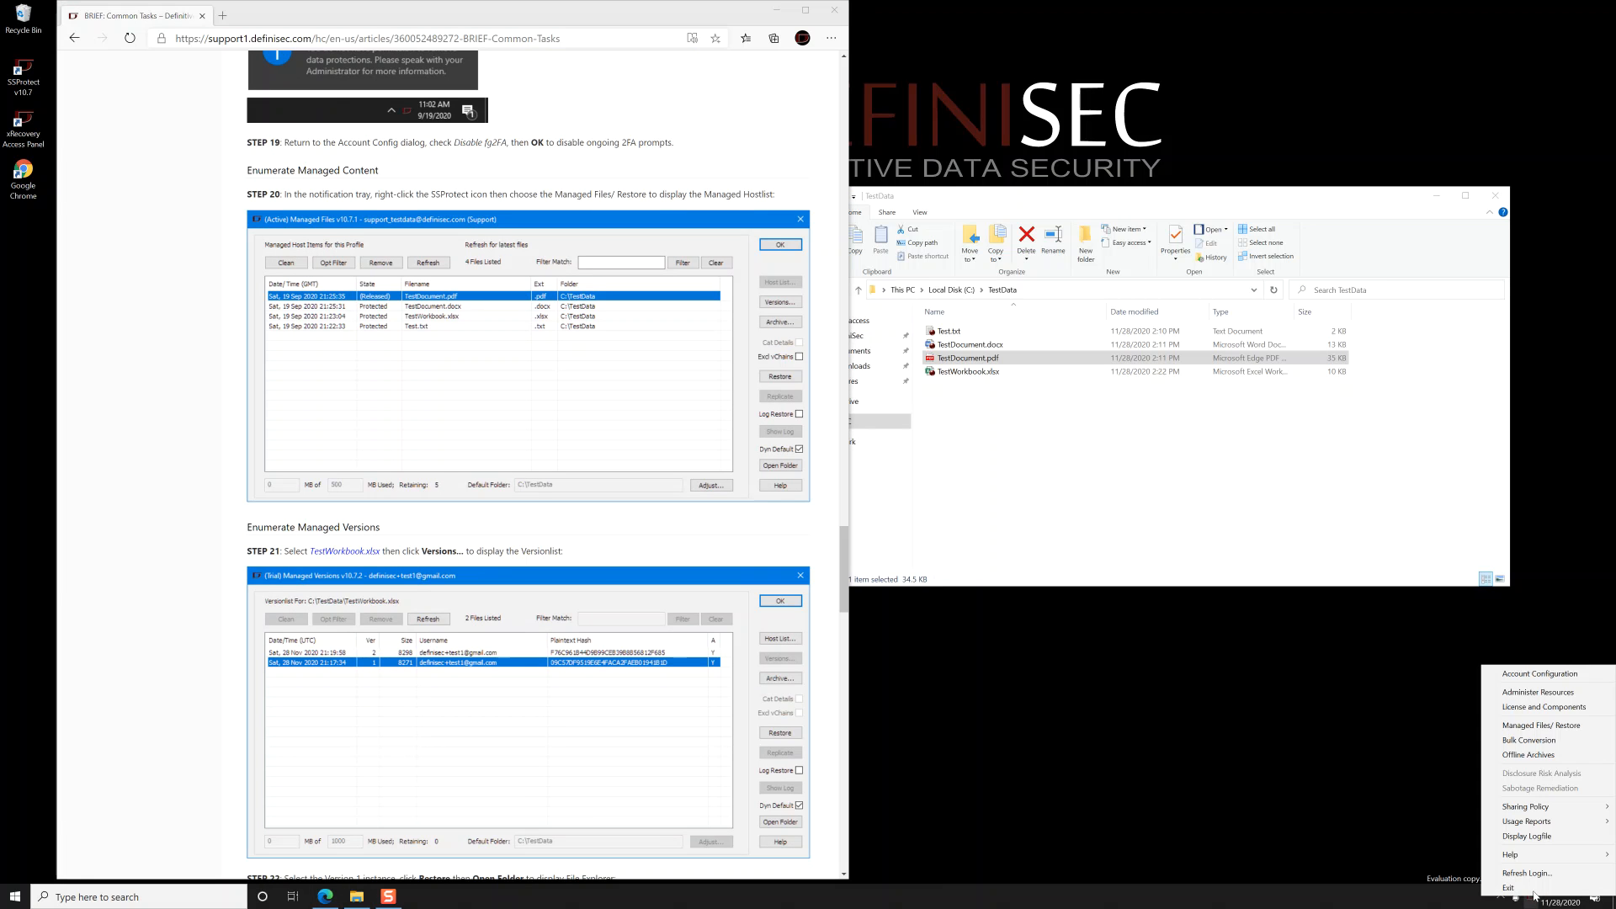
left_click(1574, 729)
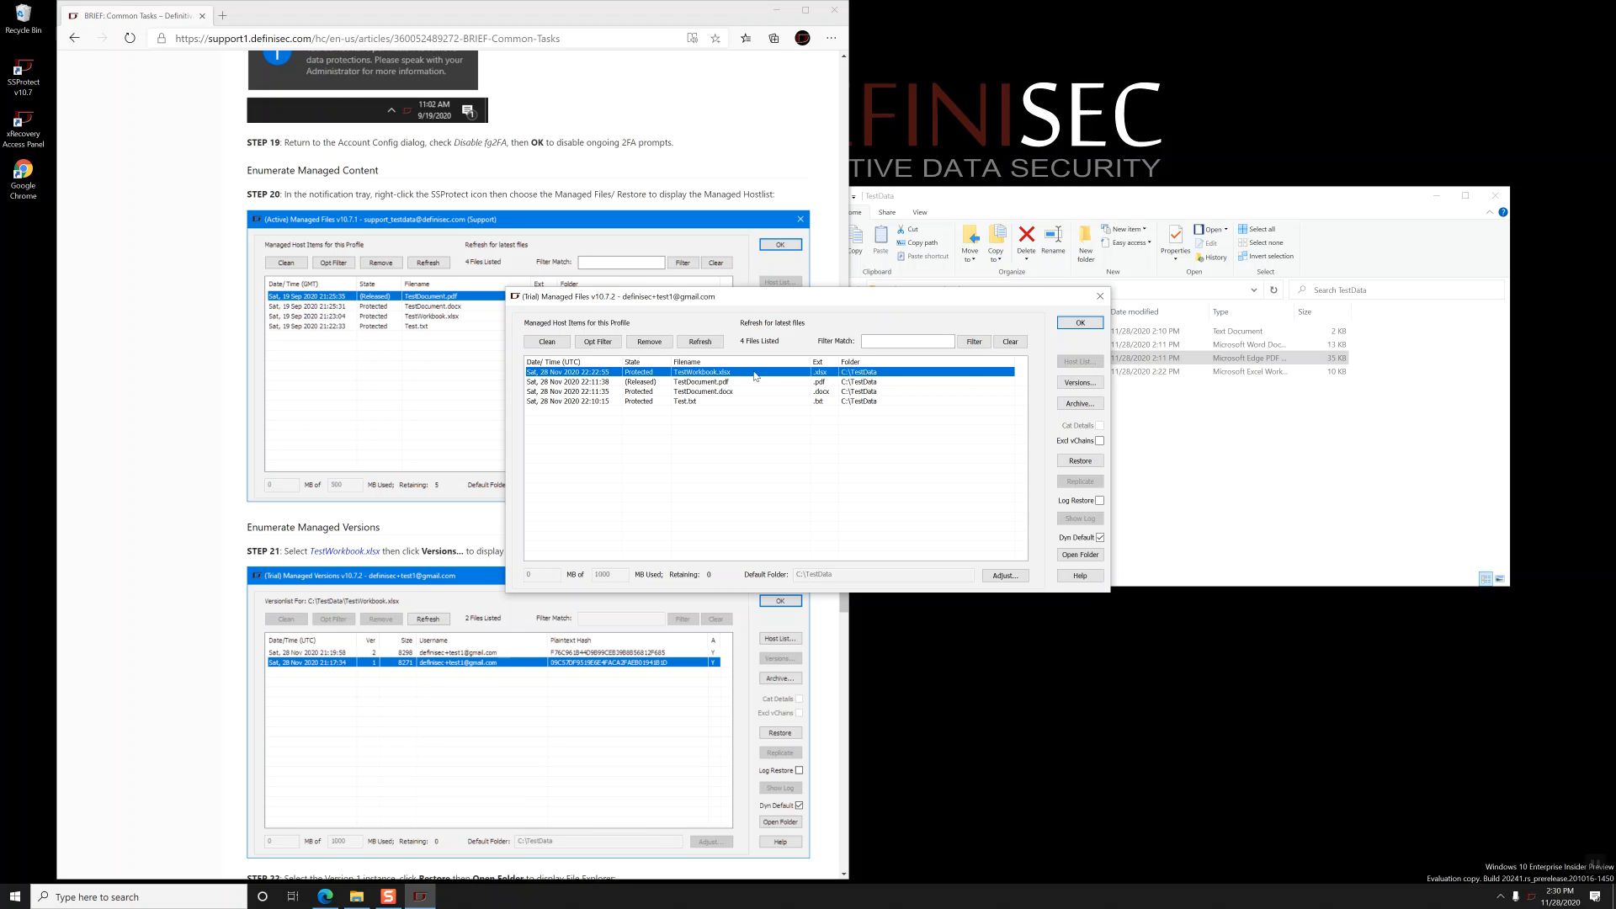
left_click(1074, 383)
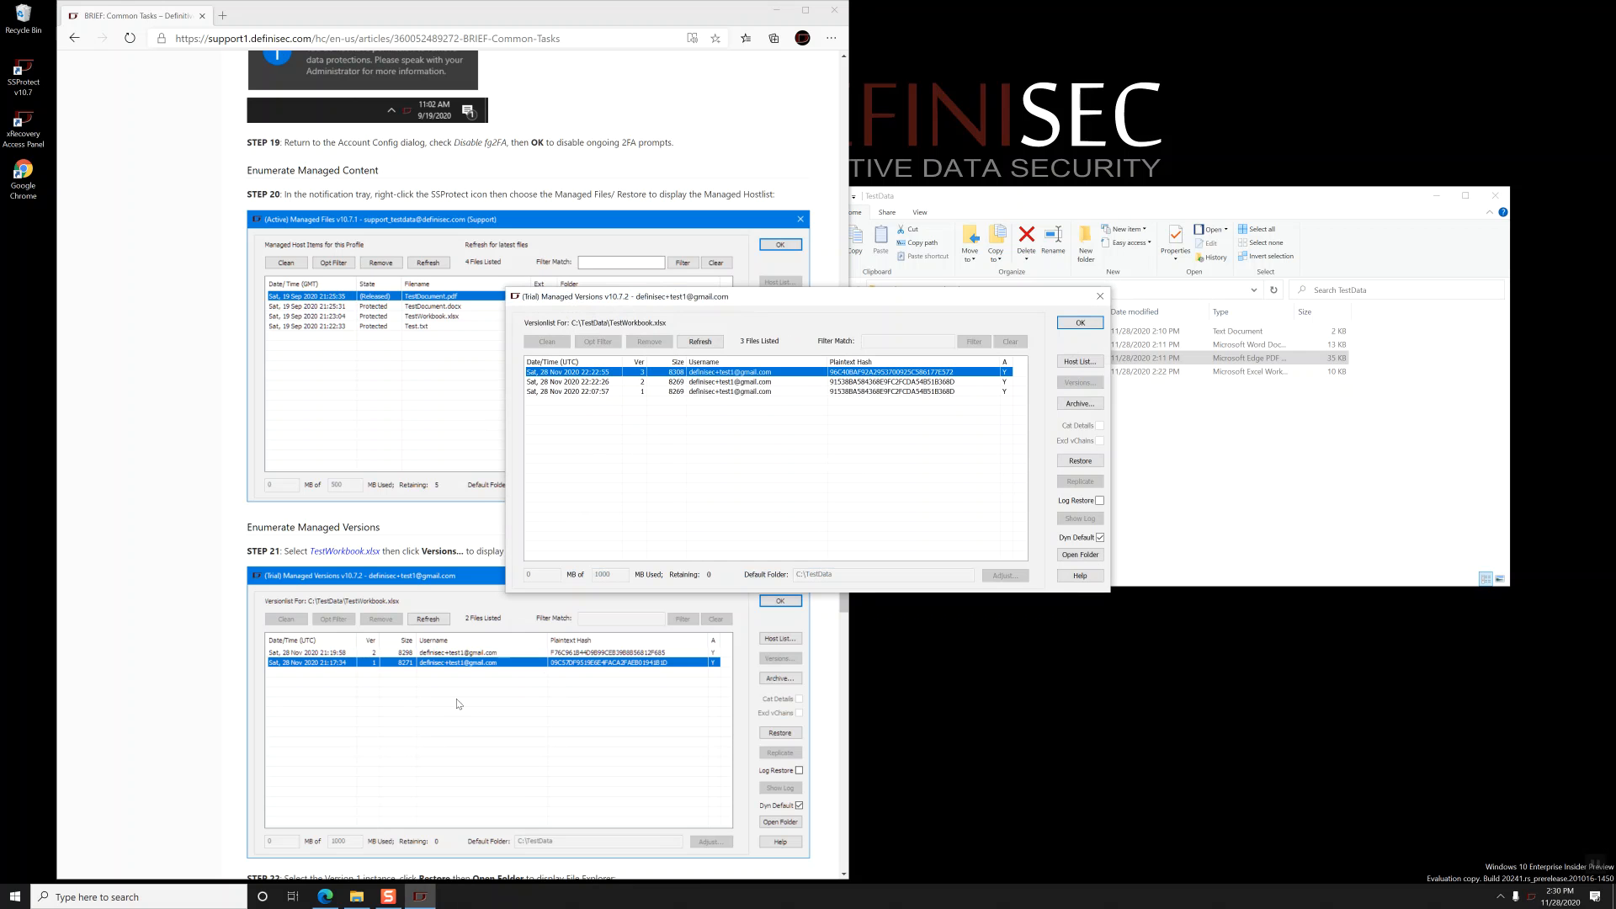
Step: Restore version 1 of TestWorkbook.xlsx, open the containing folder, and select the restored TestWorkbook-v1.xlsx
scroll(407, 621, "down", 5)
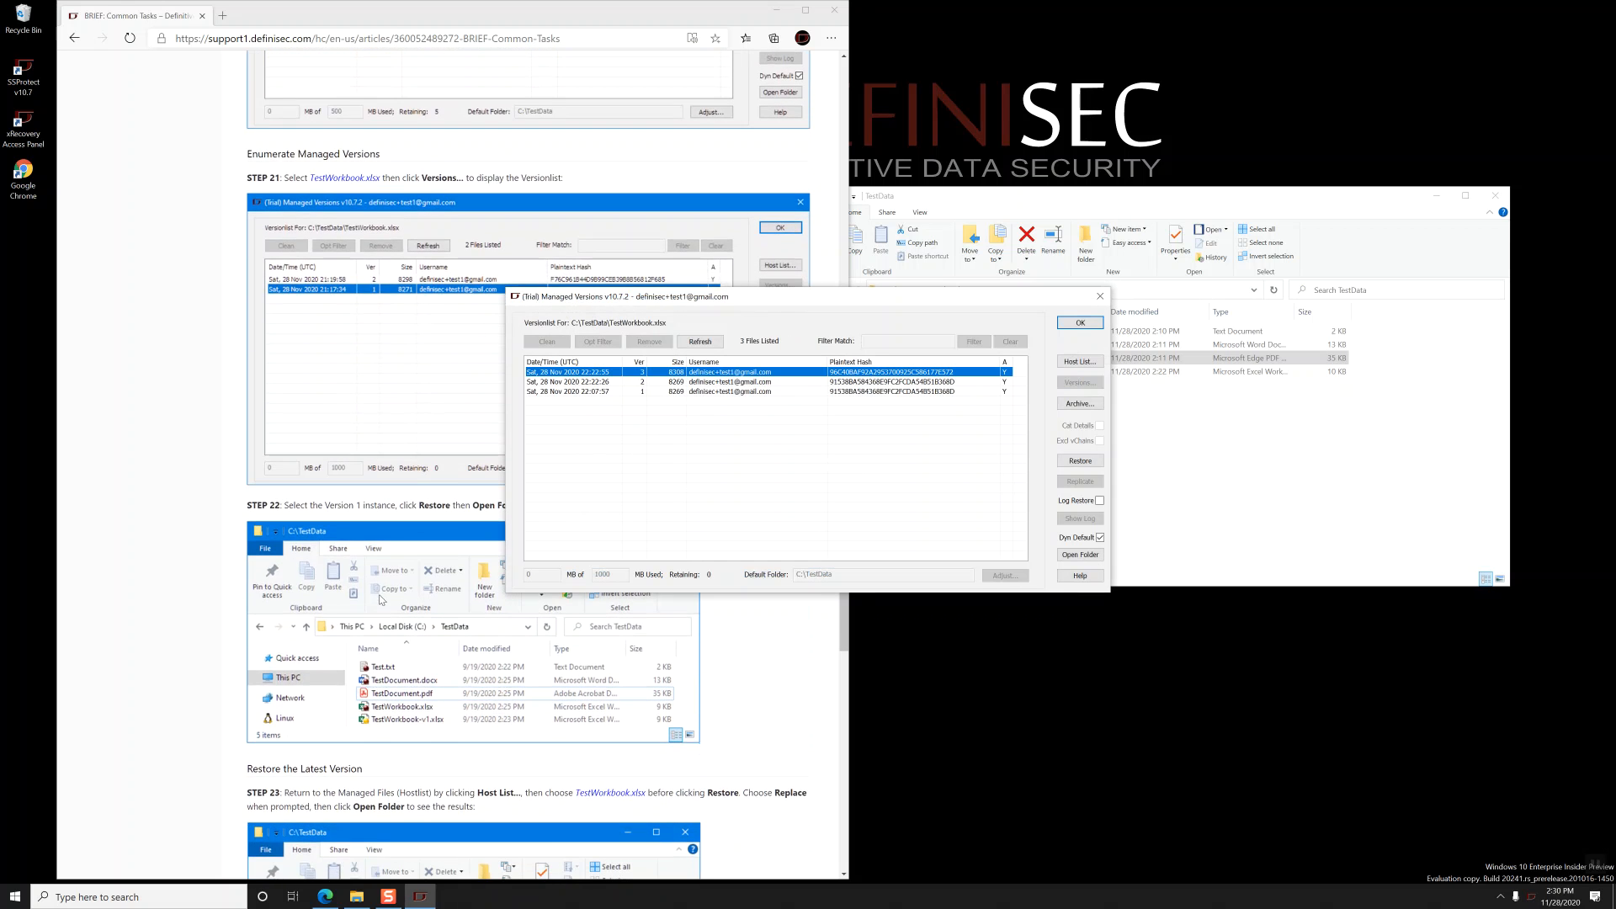
scroll(377, 588, "down", 5)
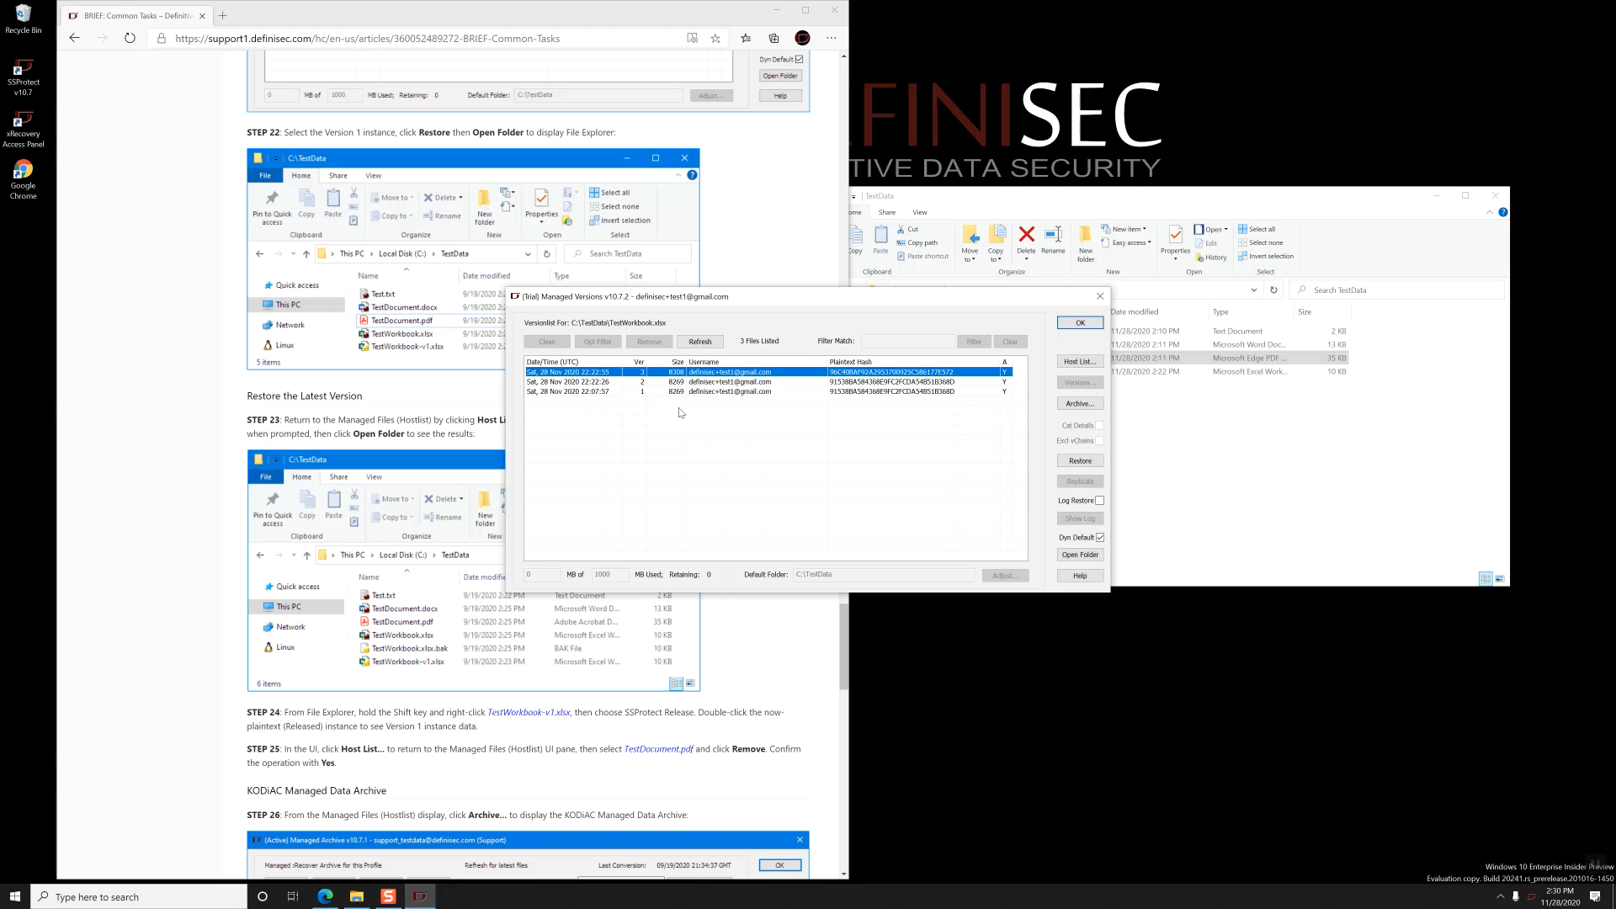
left_click(685, 393)
left_click(1067, 465)
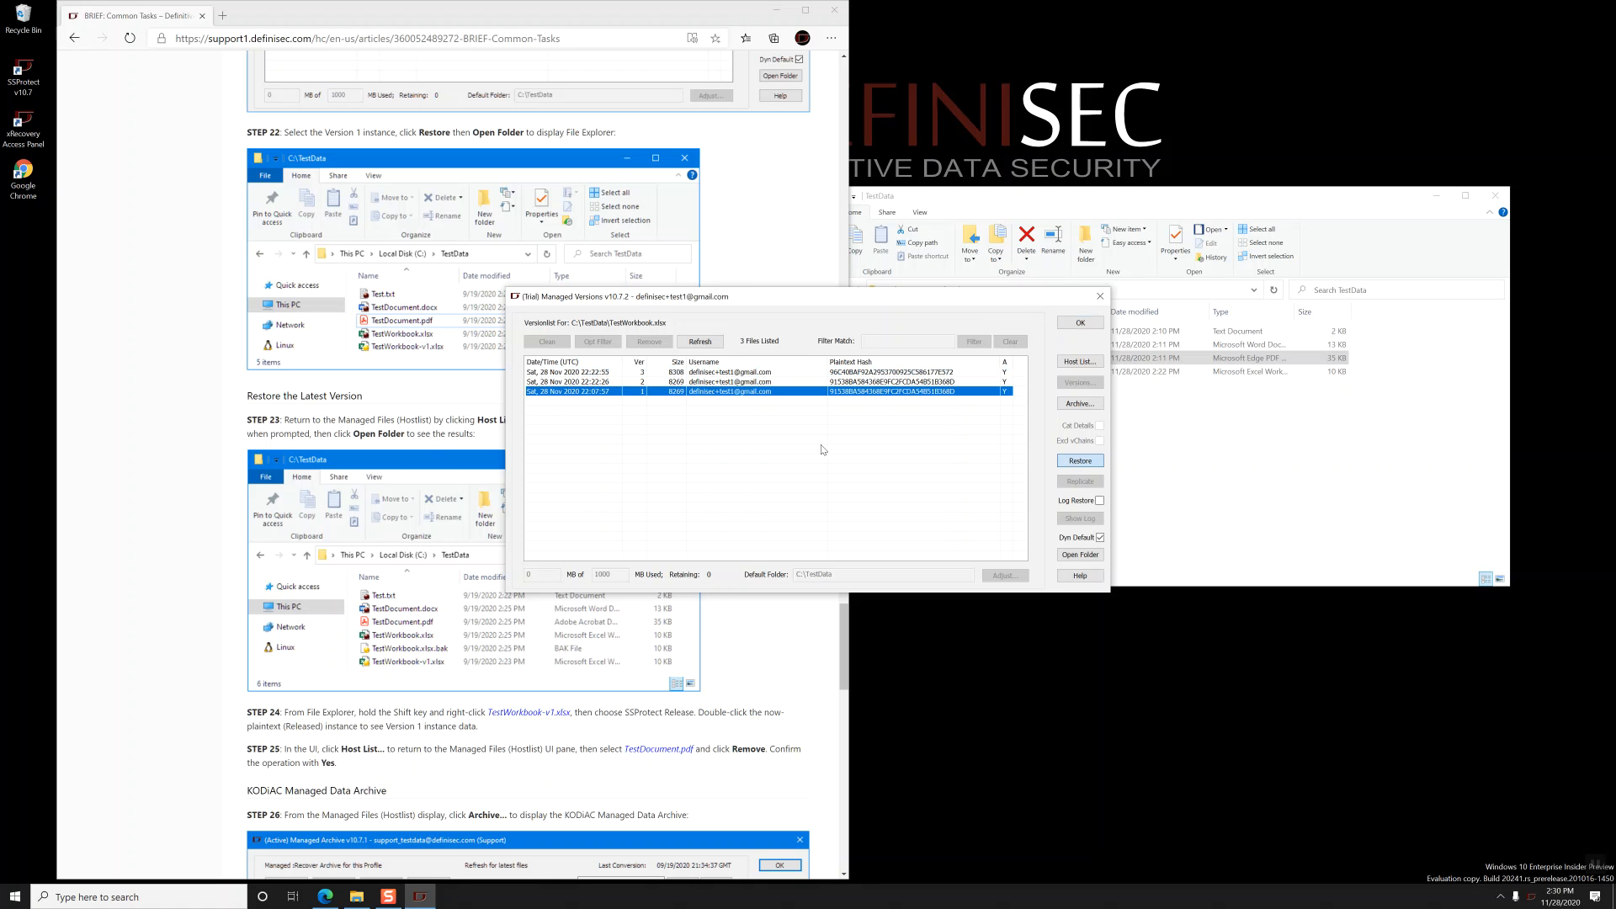
left_click(1072, 553)
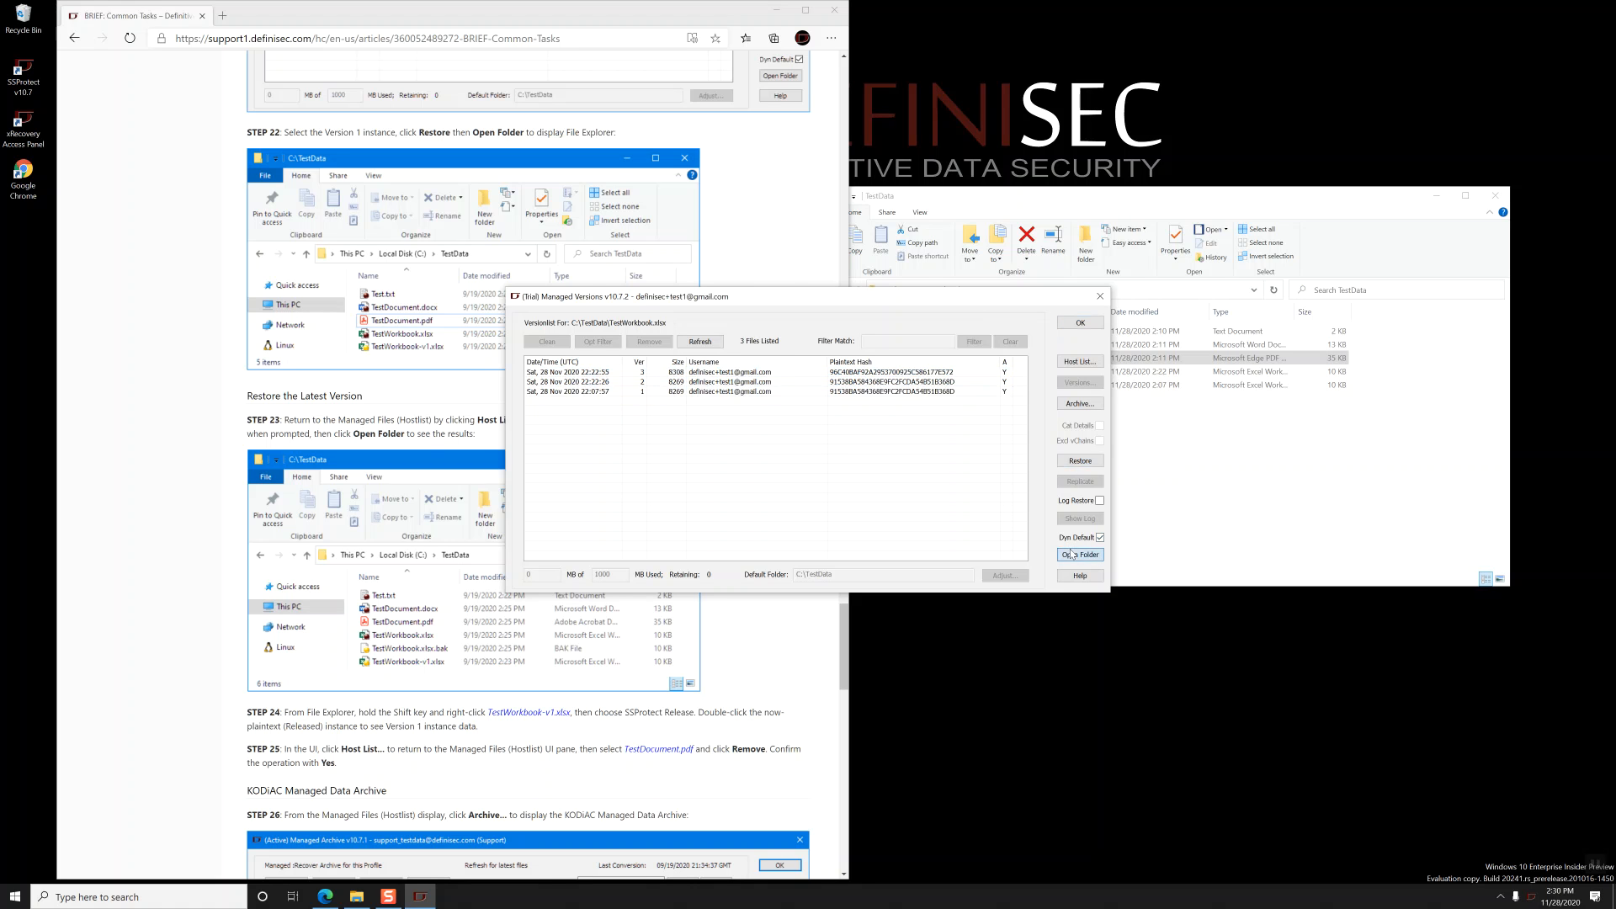
left_click(1018, 385)
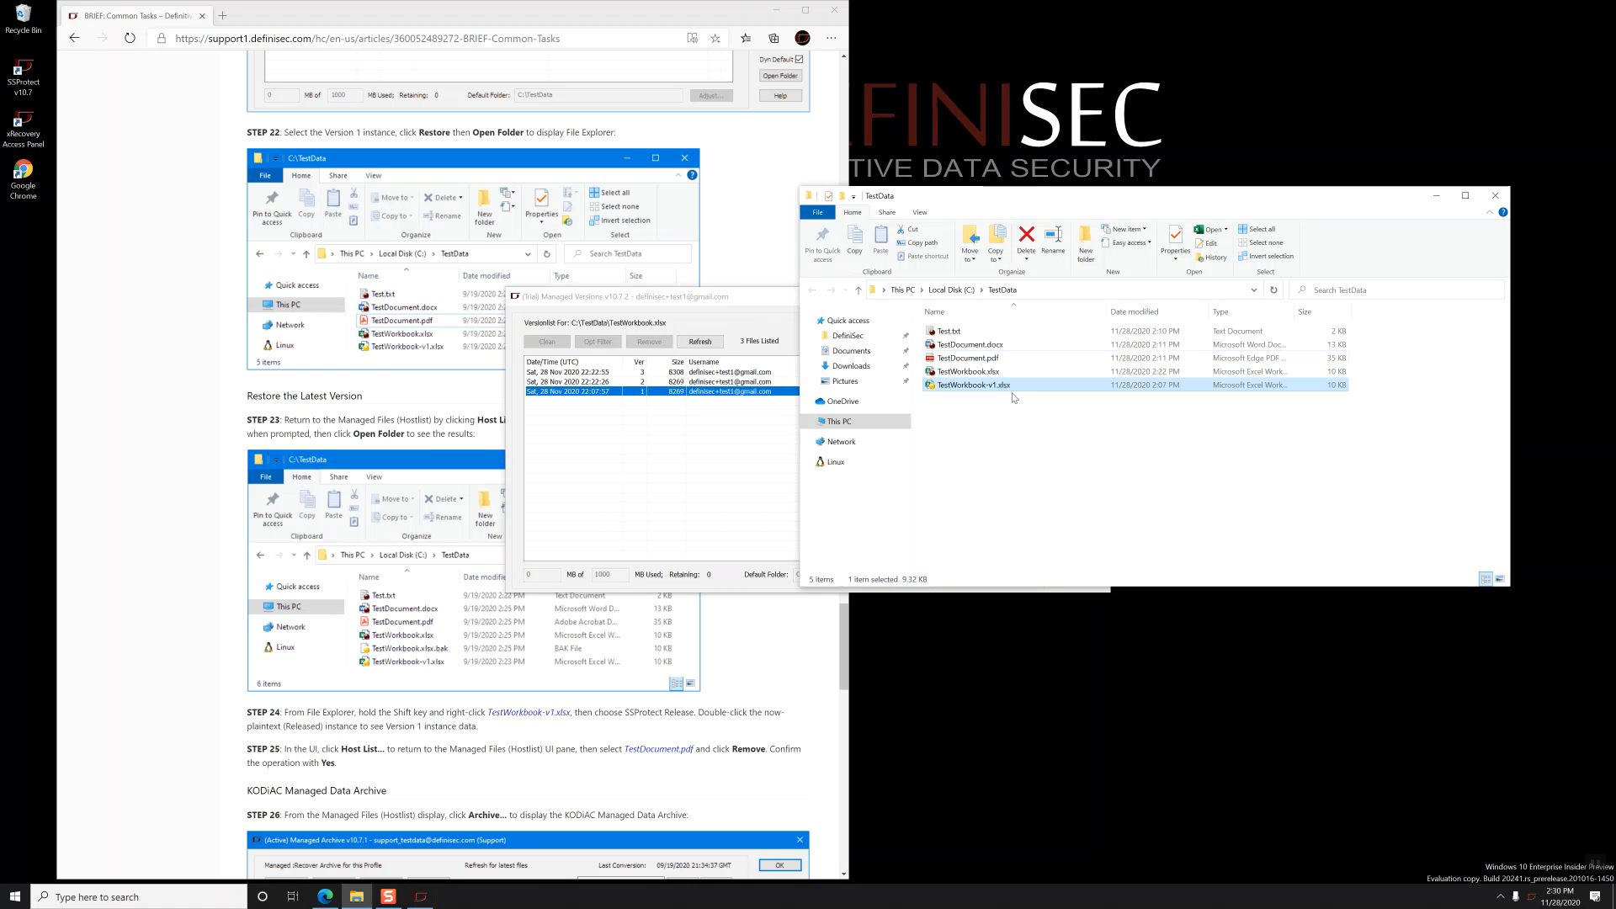
Step: Restore the latest TestWorkbook.xlsx from the host list, replacing the existing file, and check the files in its folder
left_click(123, 438)
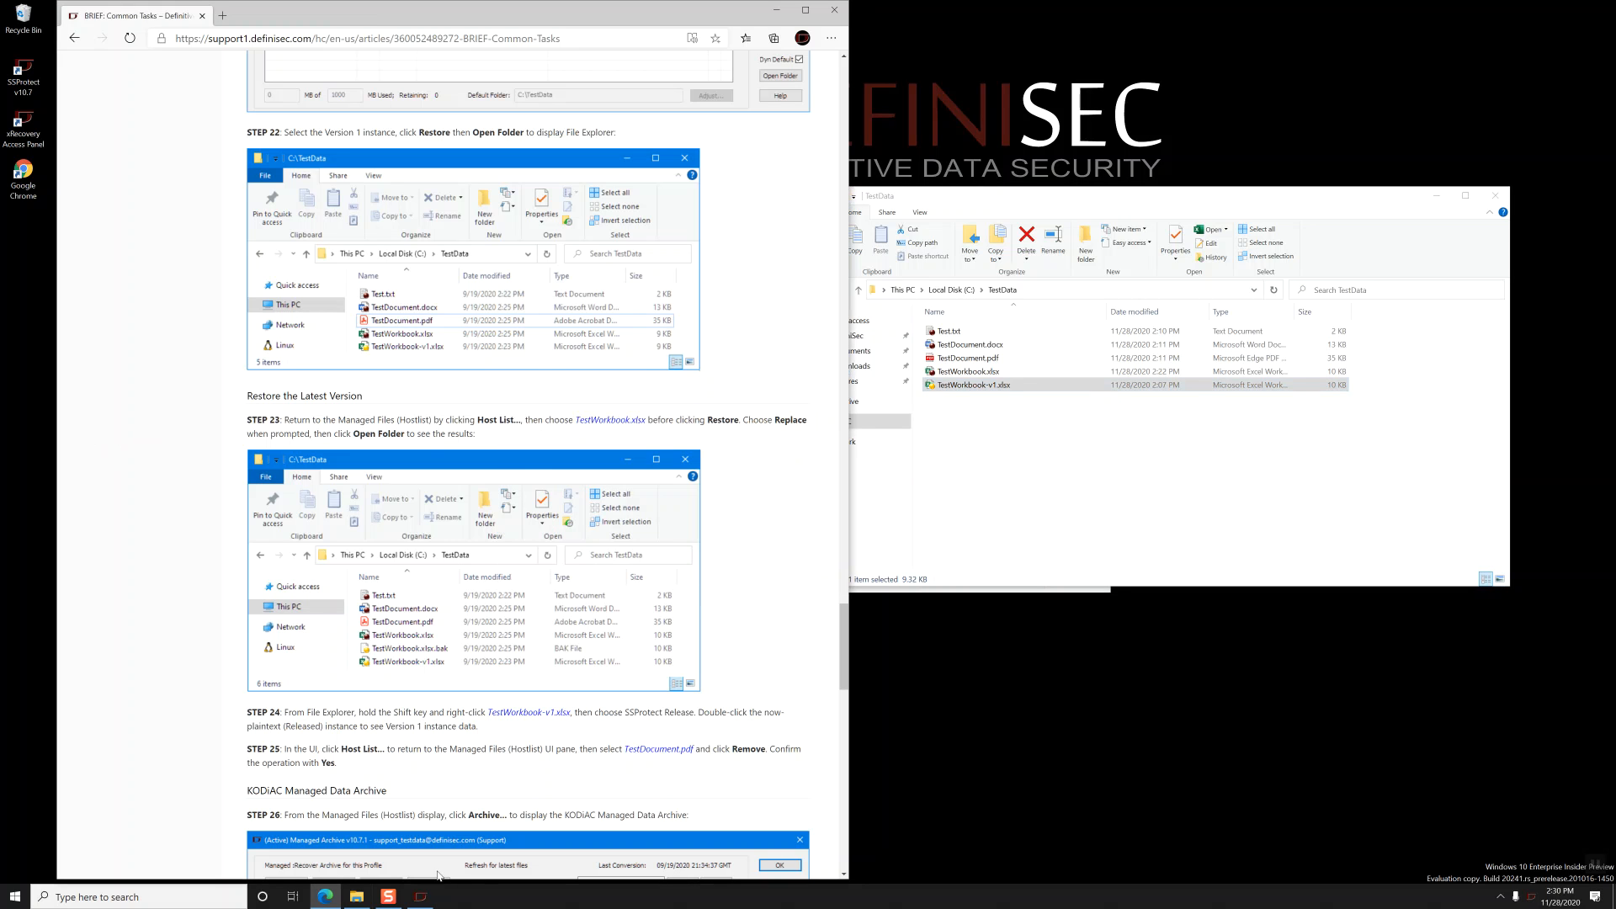
left_click(421, 897)
left_click(1079, 362)
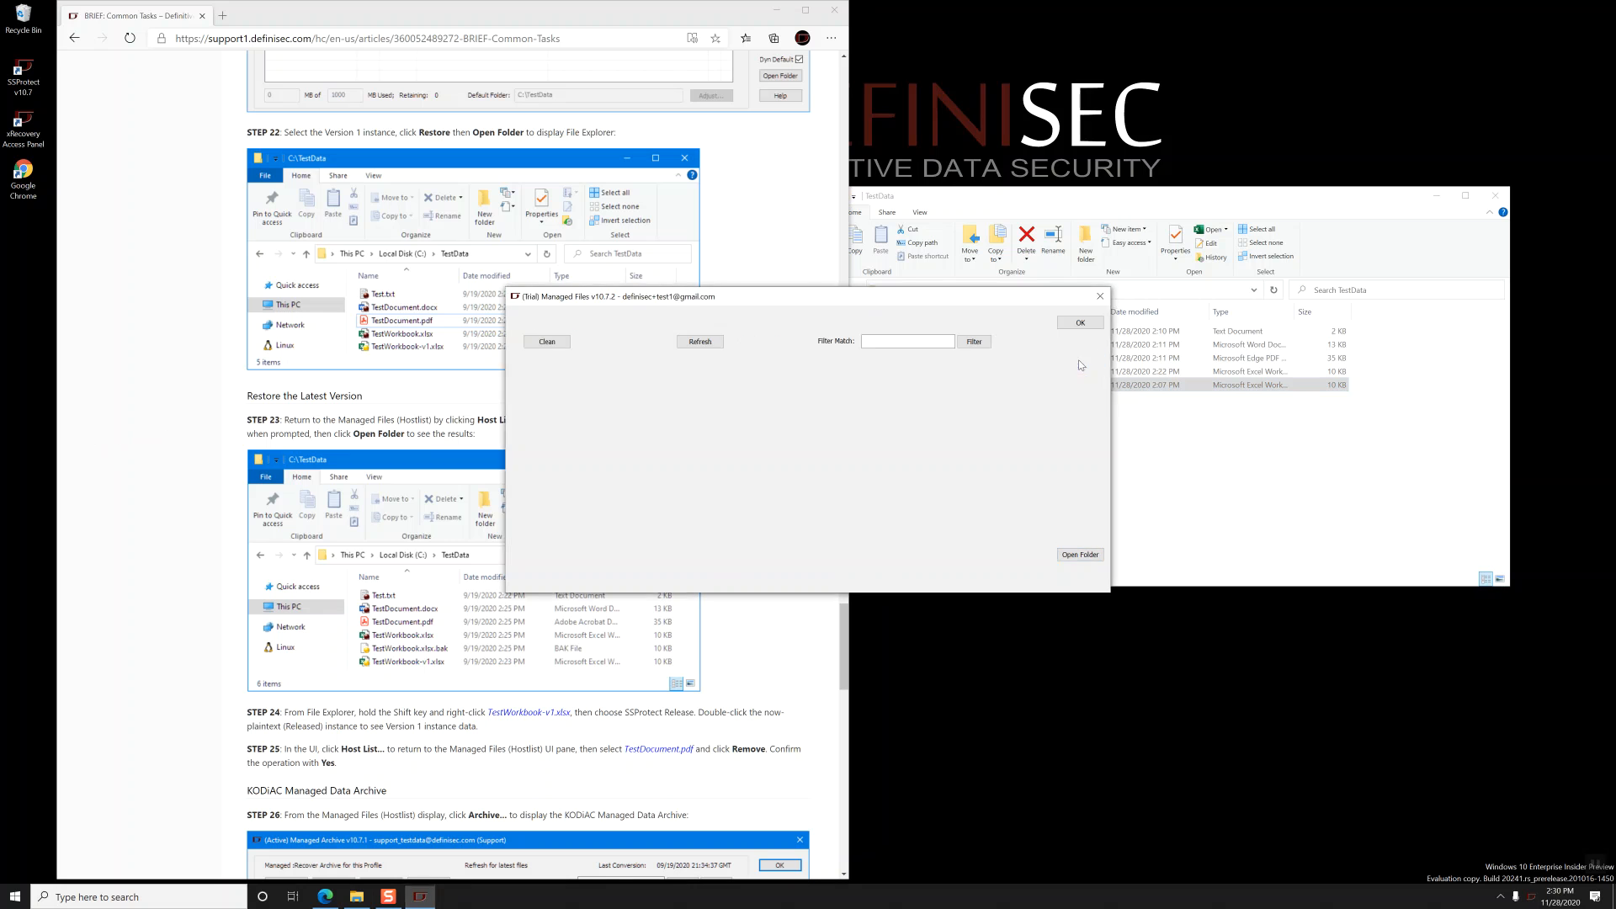
left_click(710, 373)
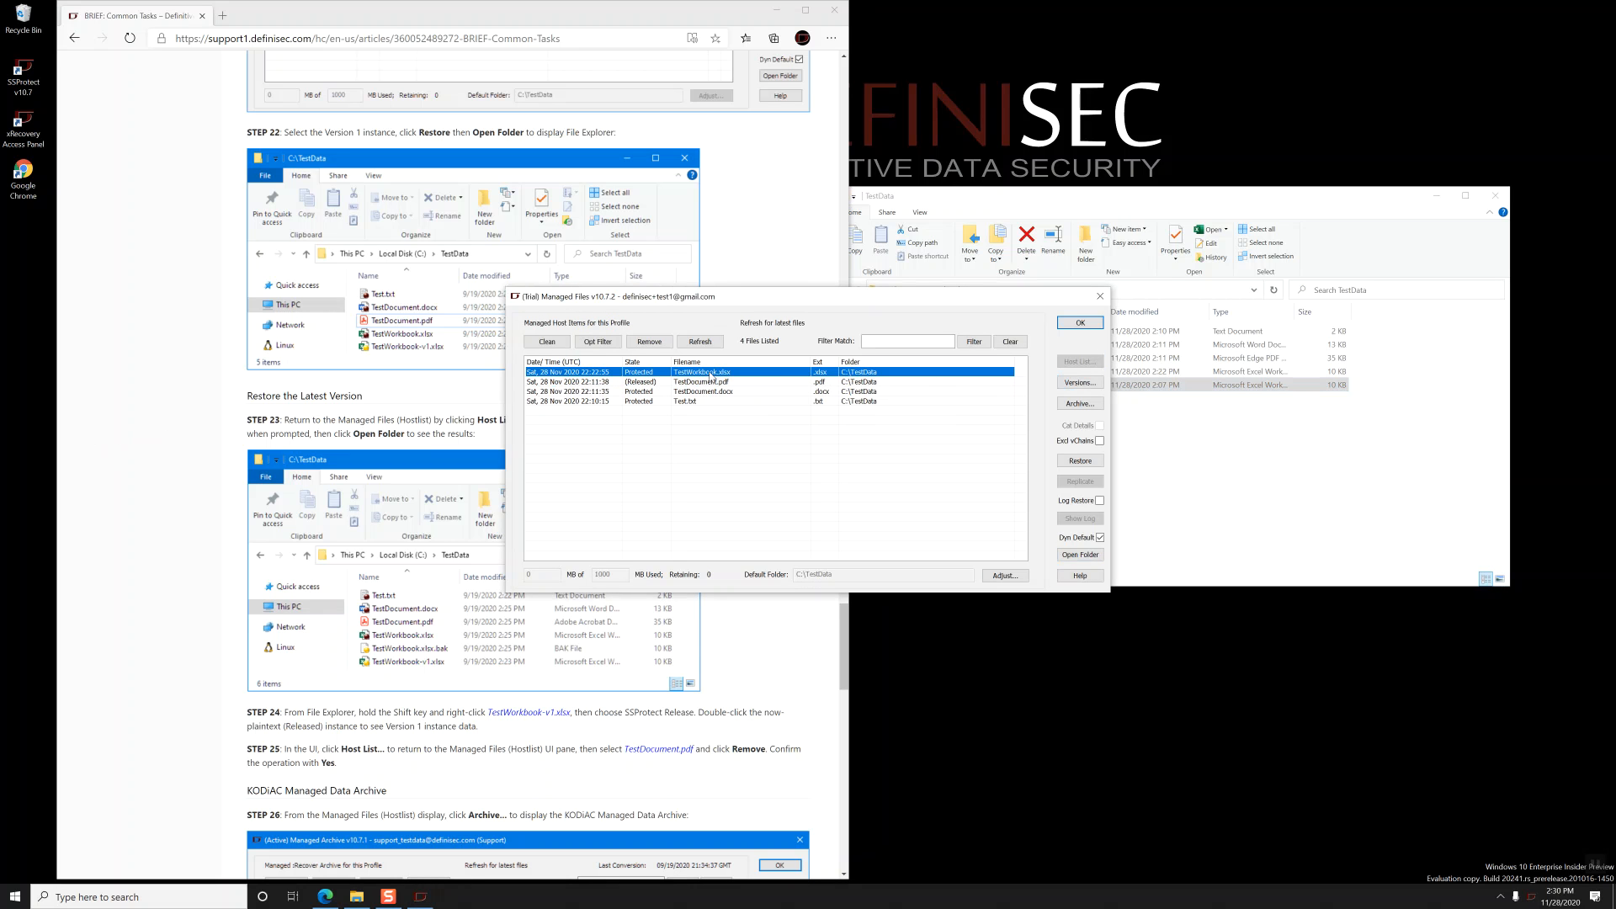
left_click(1083, 461)
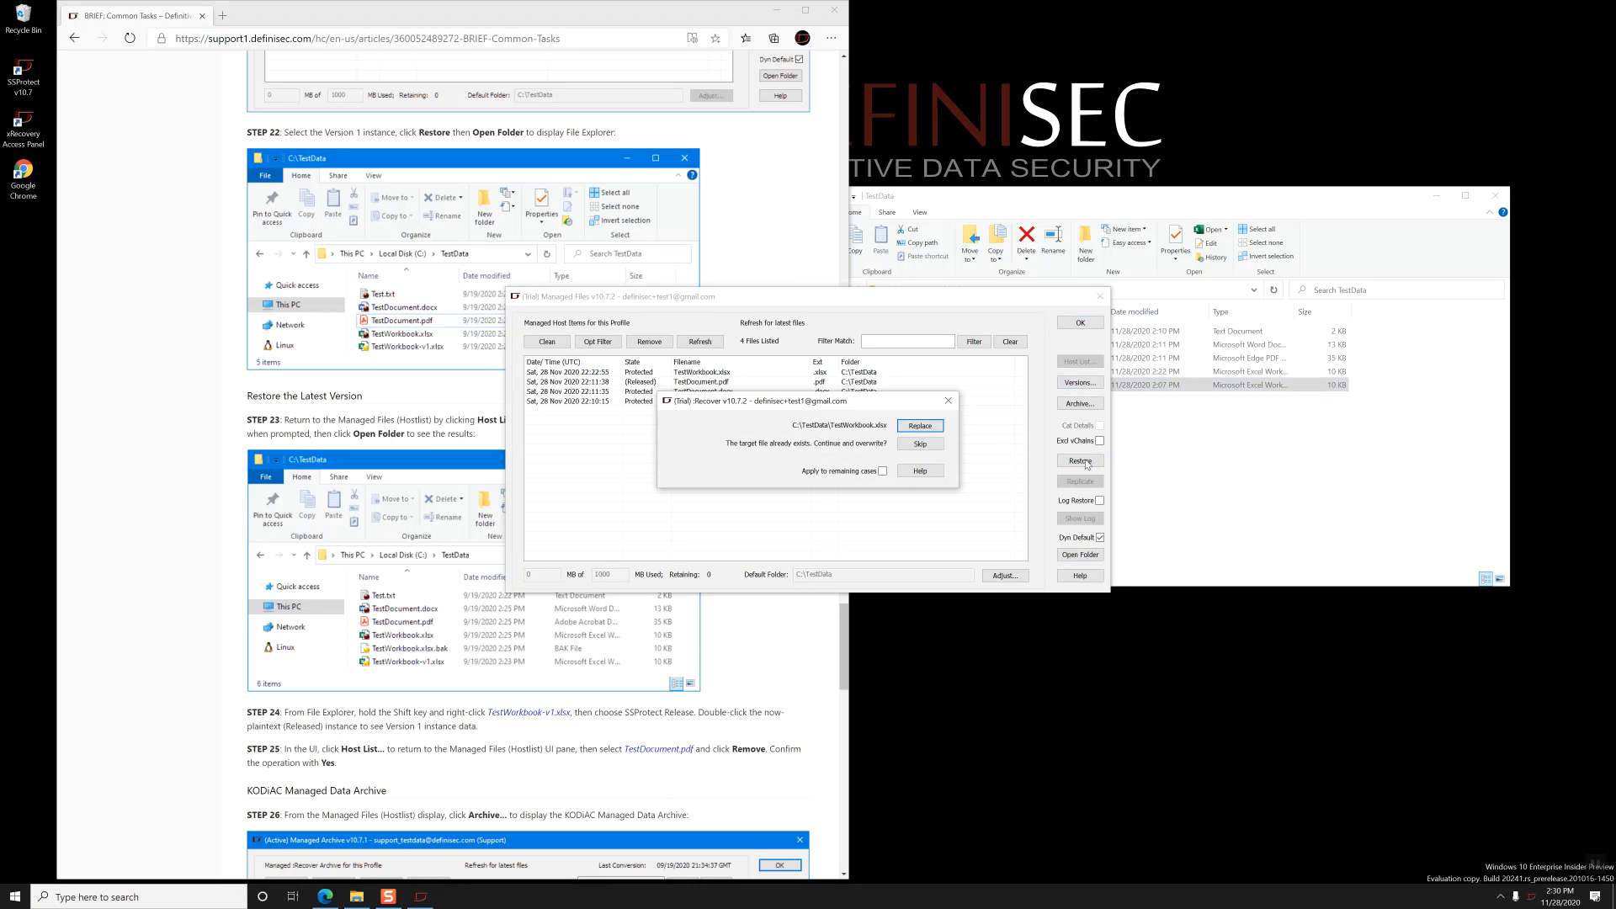
left_click(920, 426)
left_click(1080, 554)
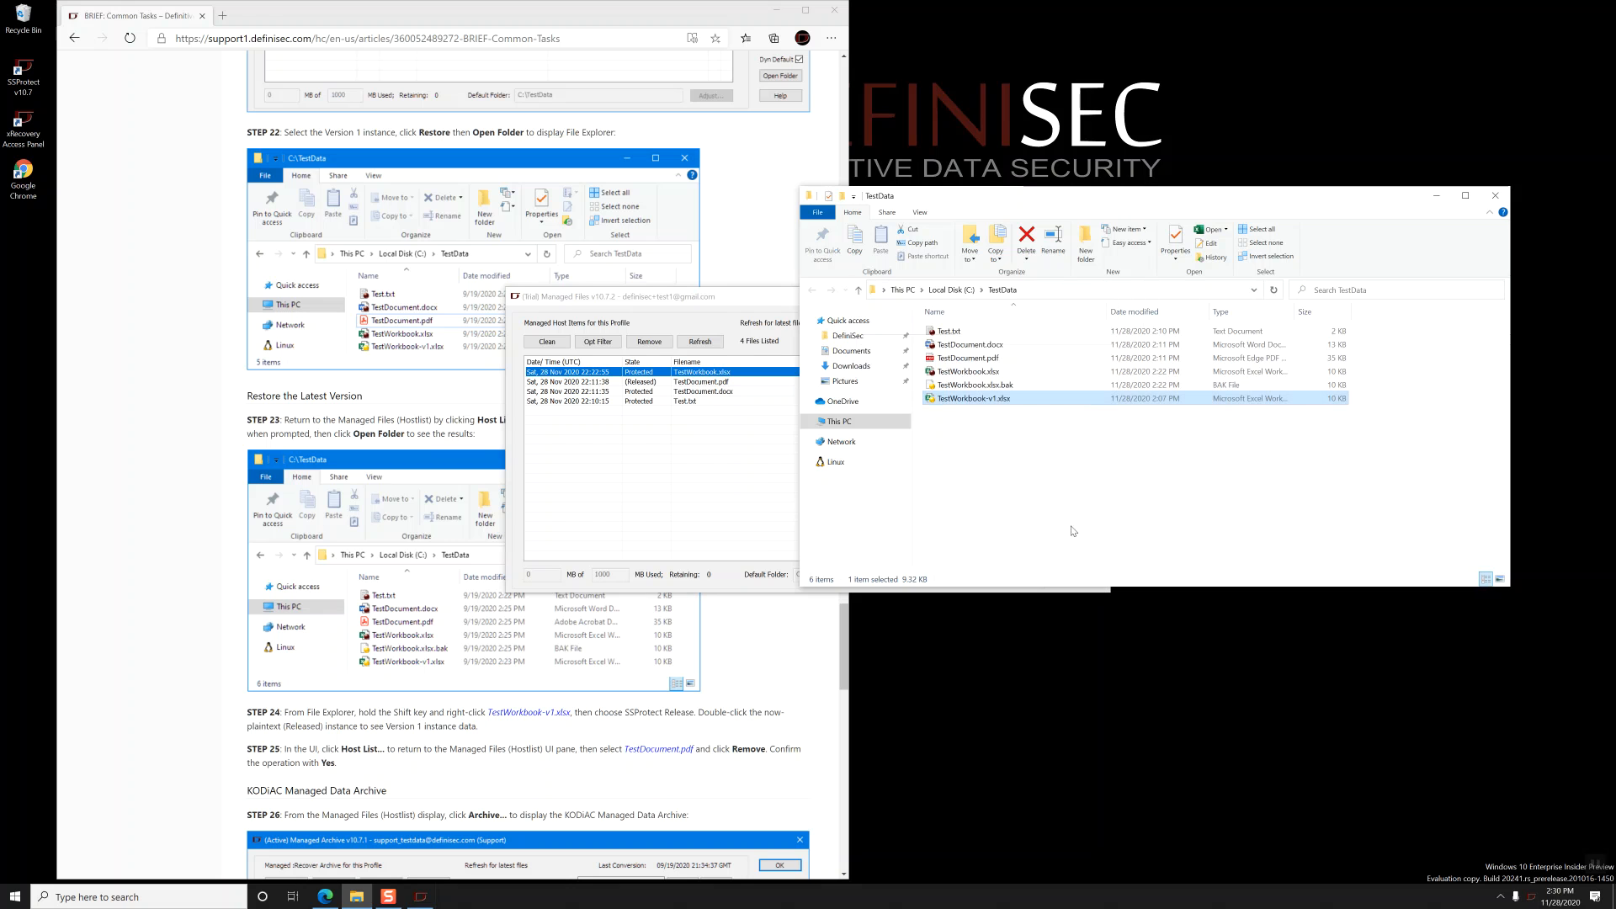
left_click(1014, 387)
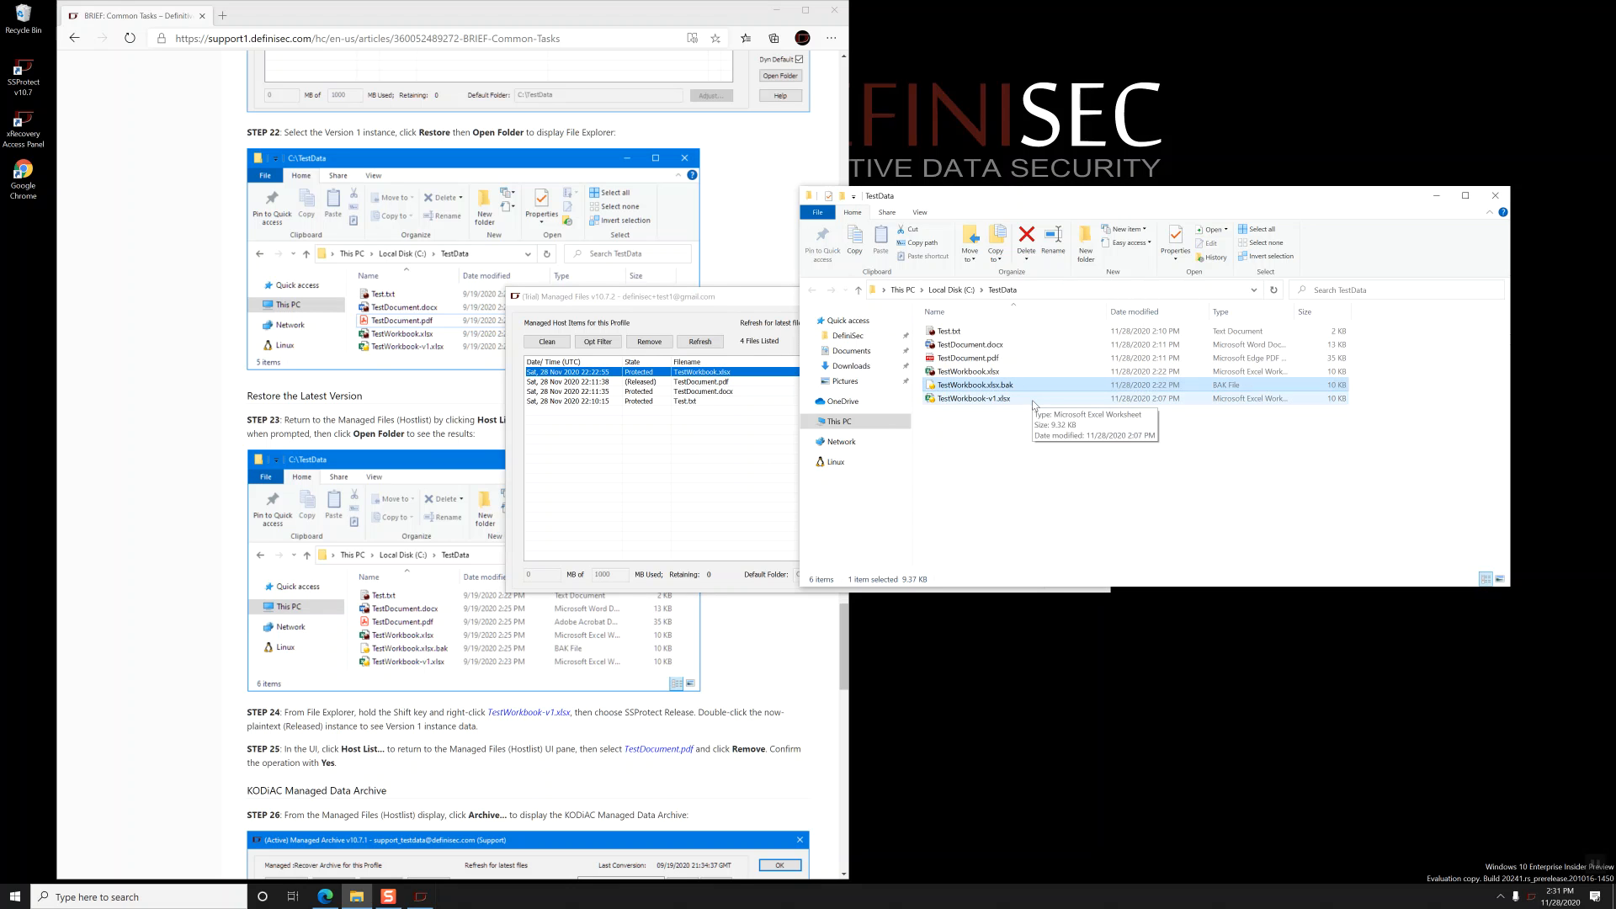
left_click(1017, 373)
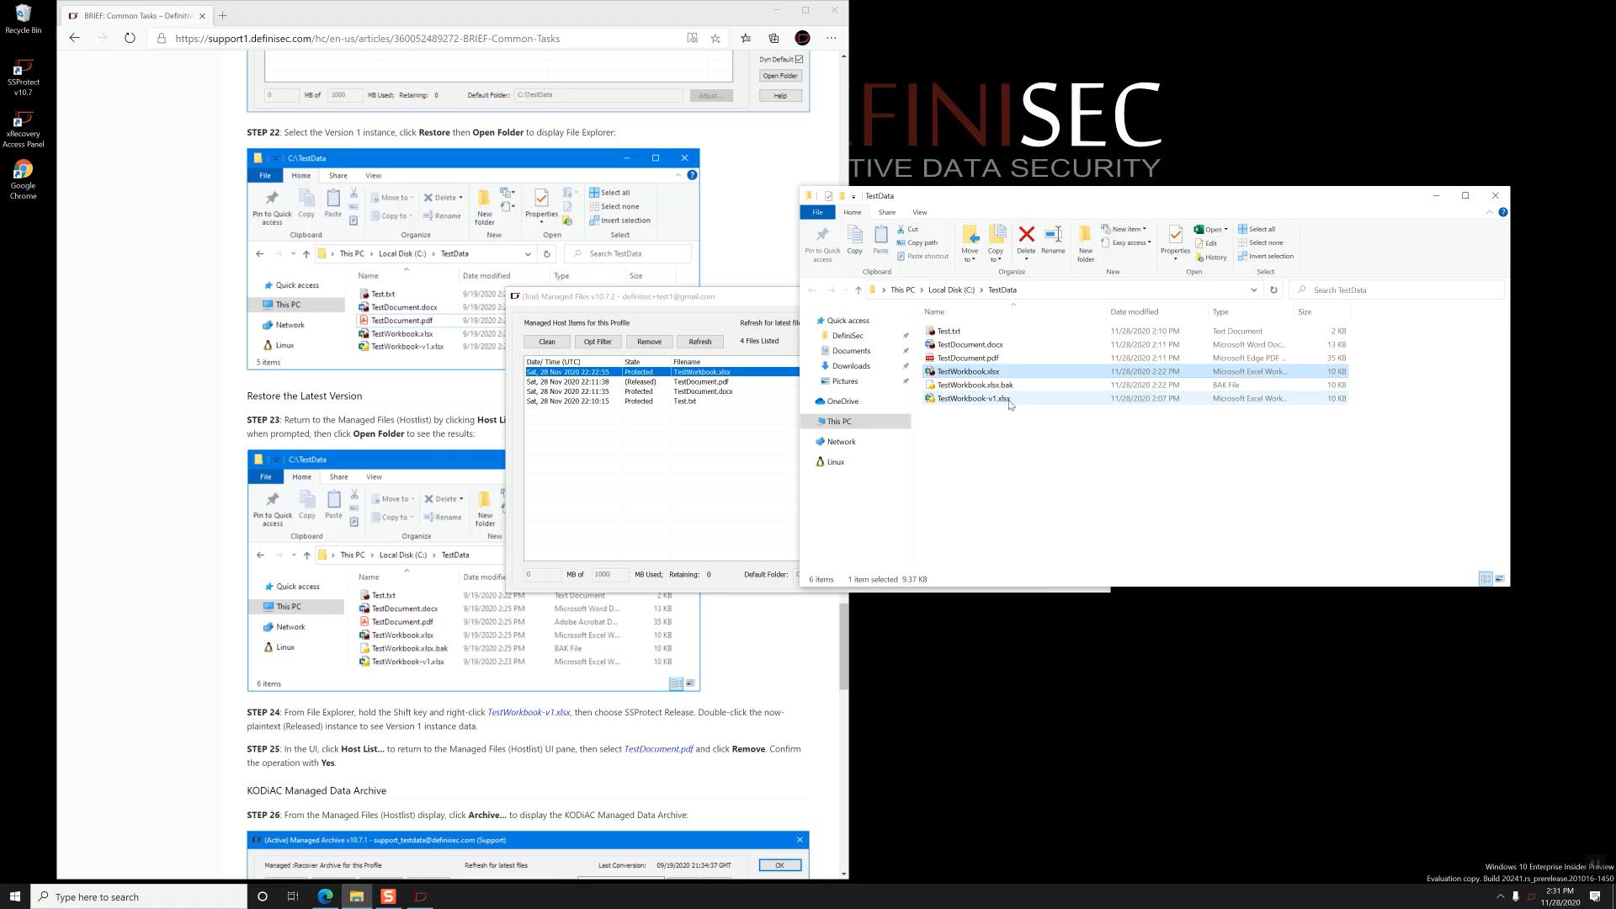
Step: Release TestWorkbook-v1.xlsx and TestWorkbook.xlsx.bak from SSProtect protection
left_click(1010, 402)
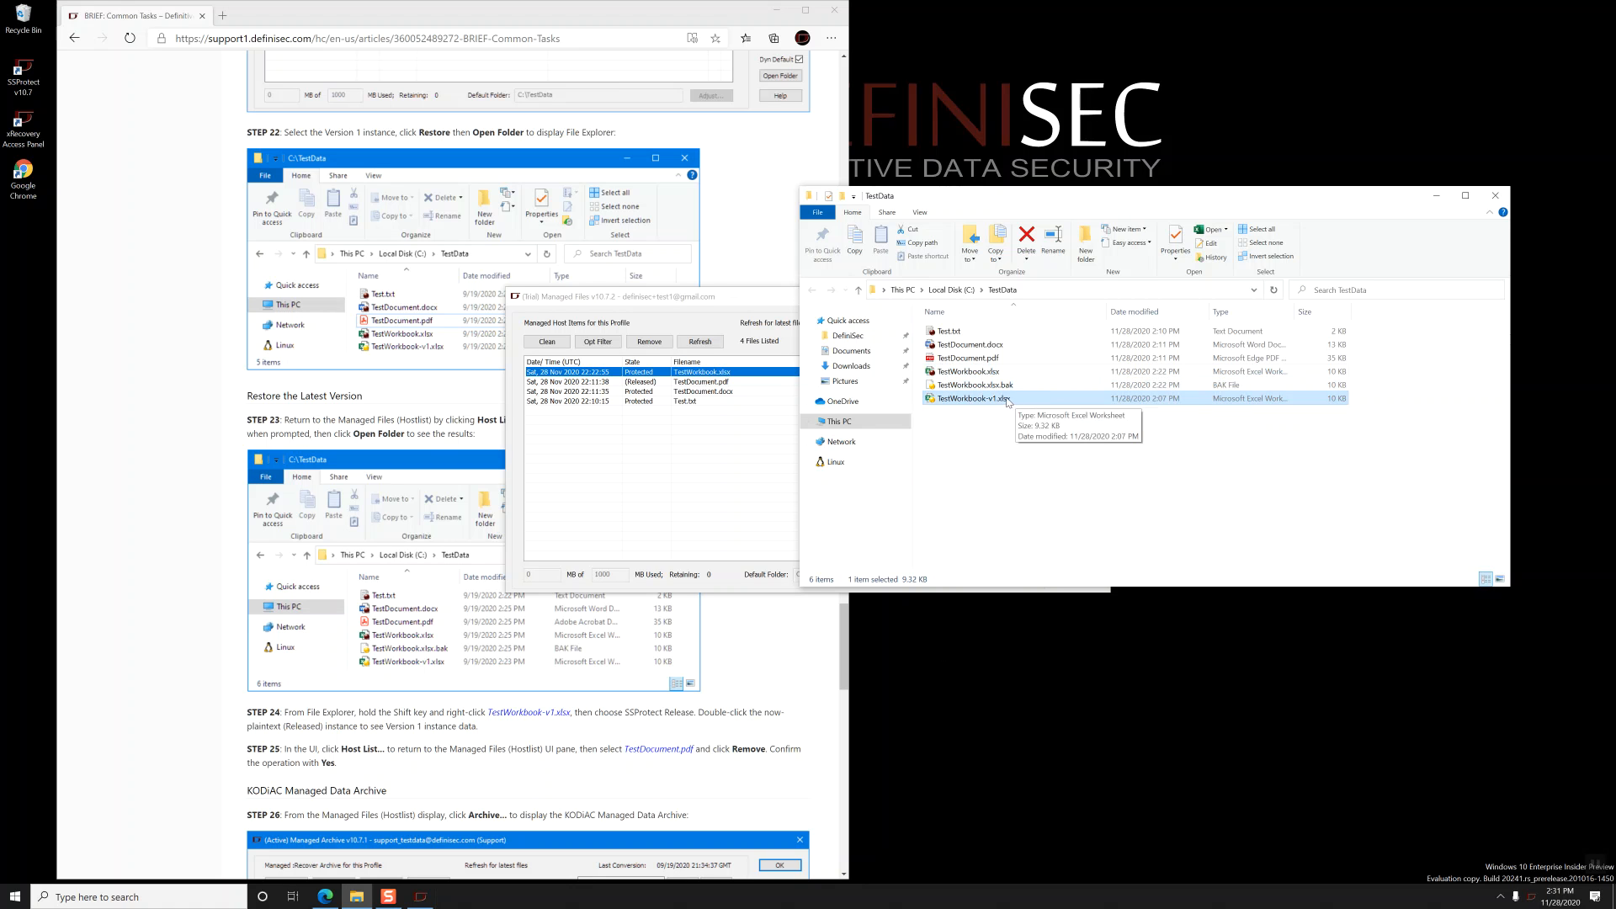
left_click(1003, 387, "ctrl")
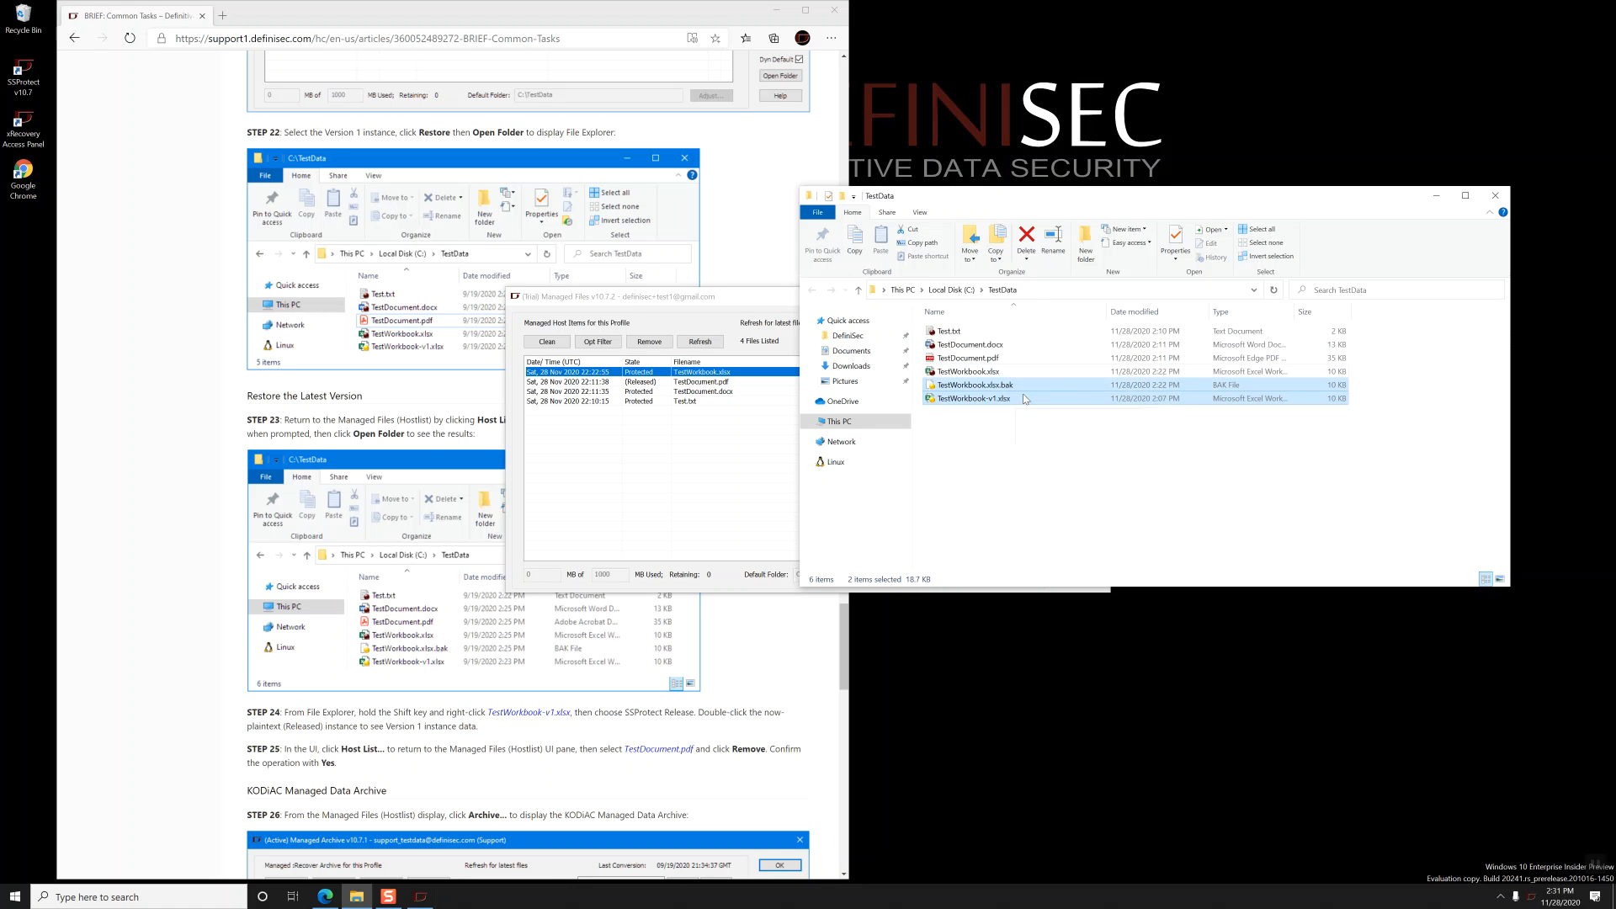
right_click(1024, 399, "shift")
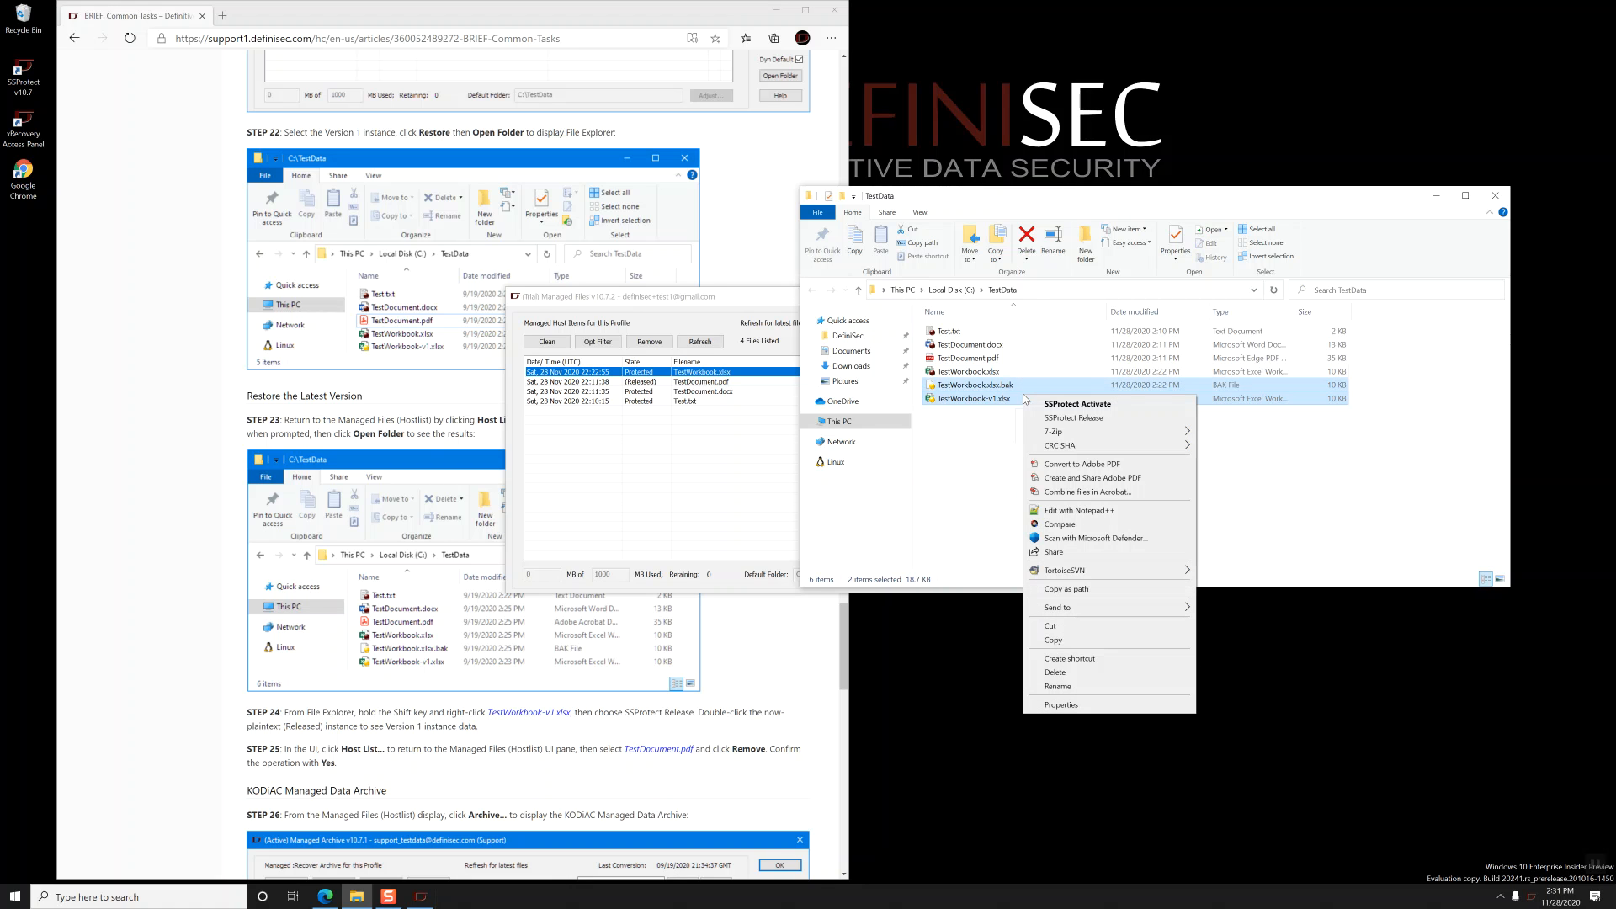
left_click(1079, 420)
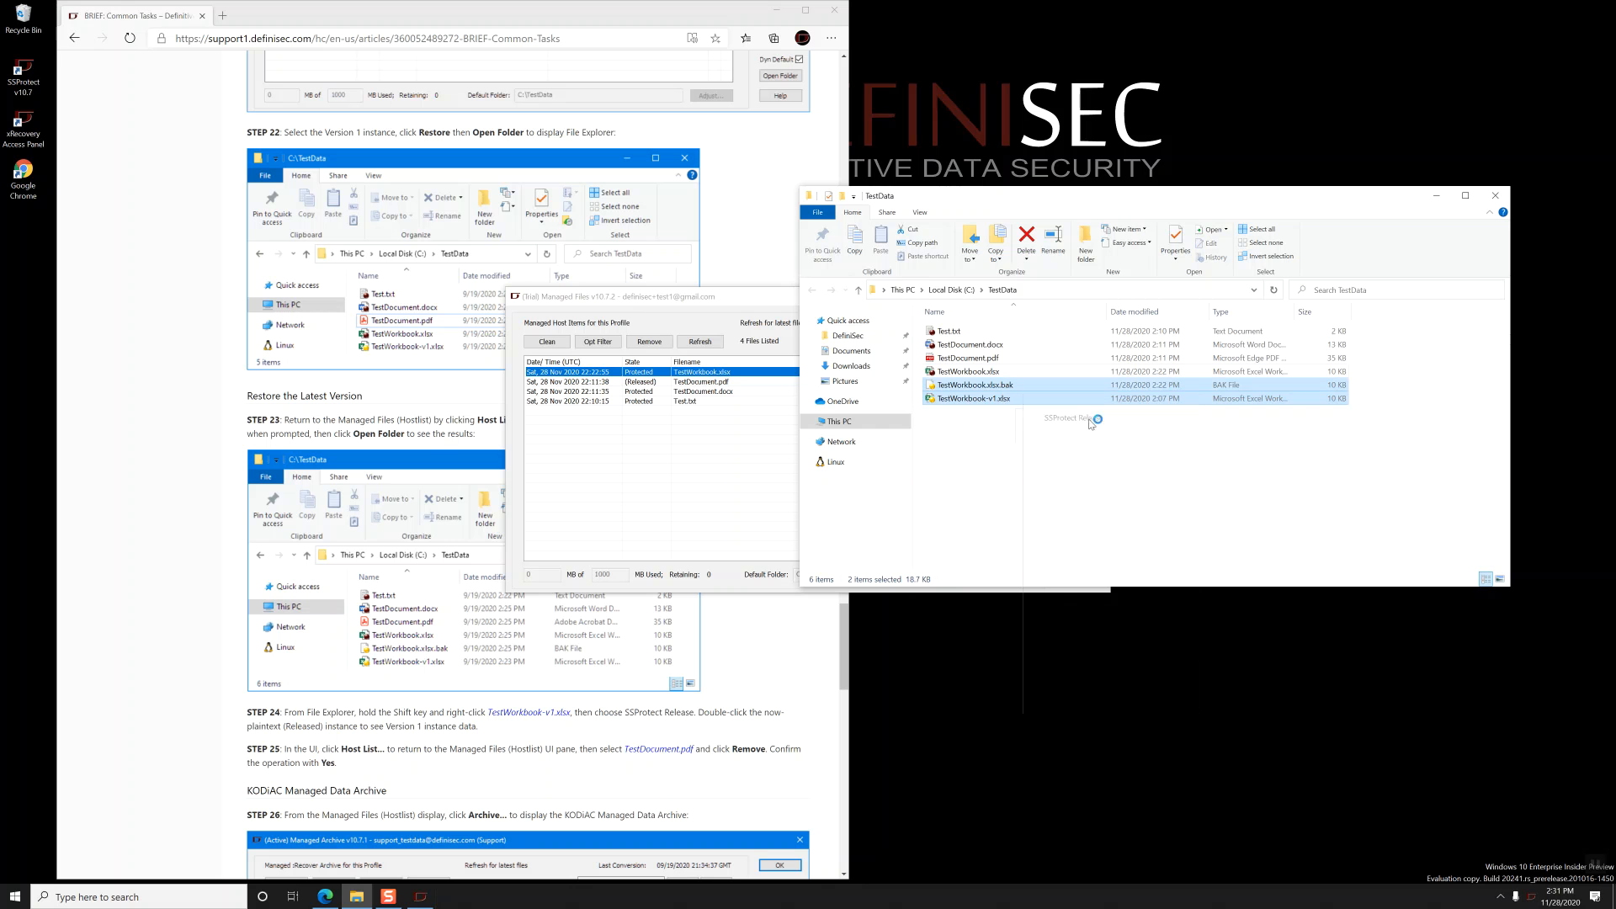
Step: Open TestWorkbook-v1.xlsx in Excel to examine its contents, and close it
left_click(997, 399)
double_click(997, 399)
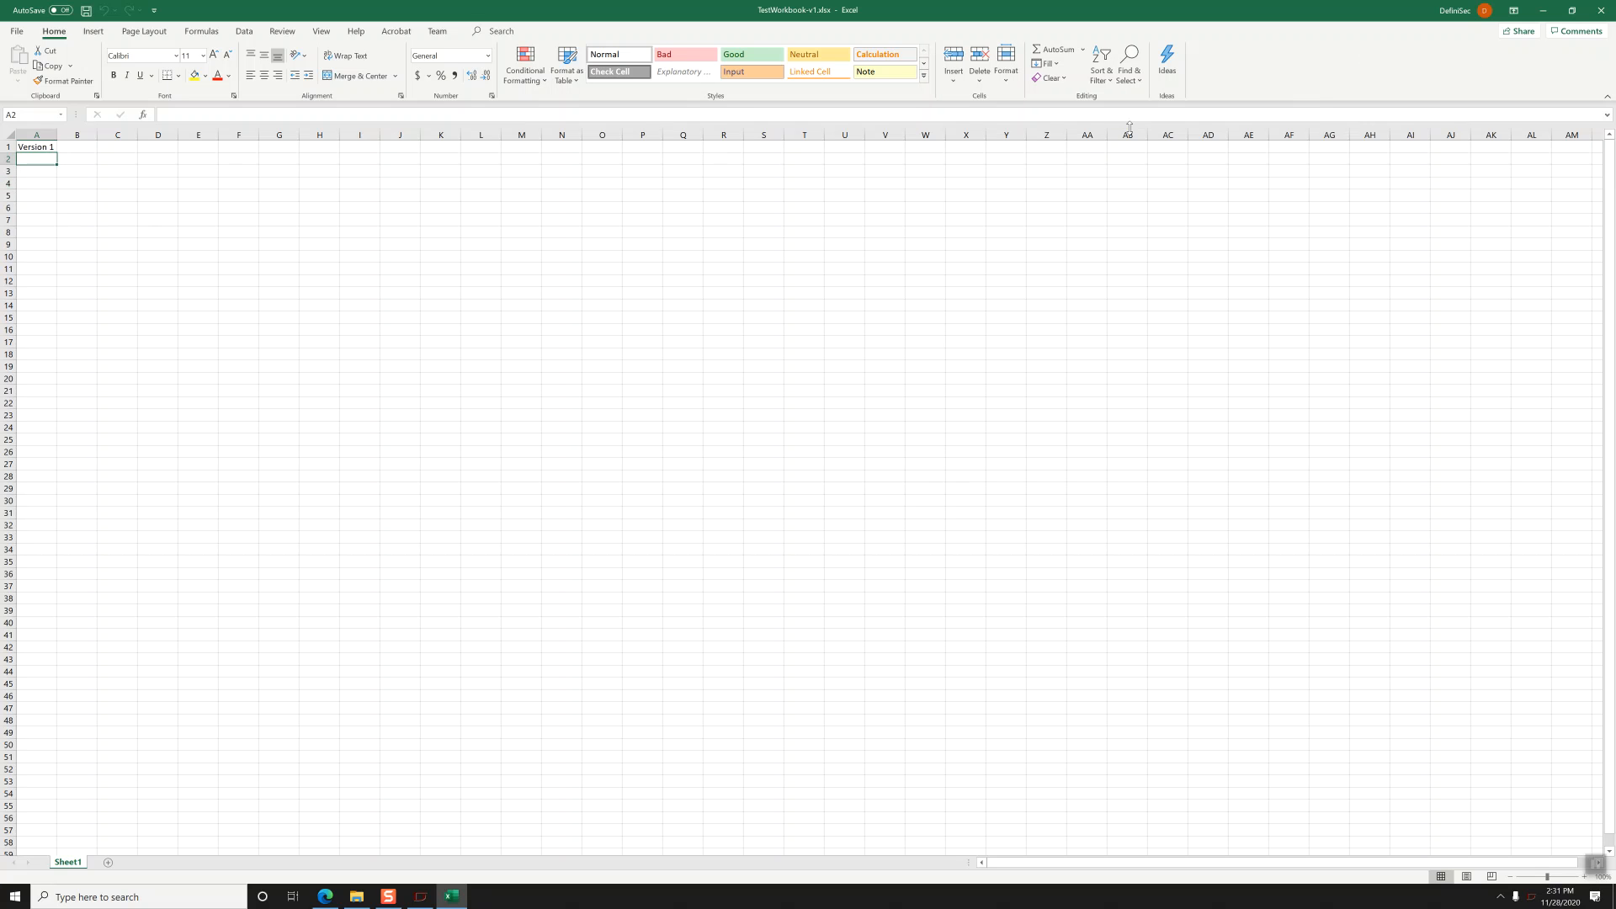
left_click(1601, 6)
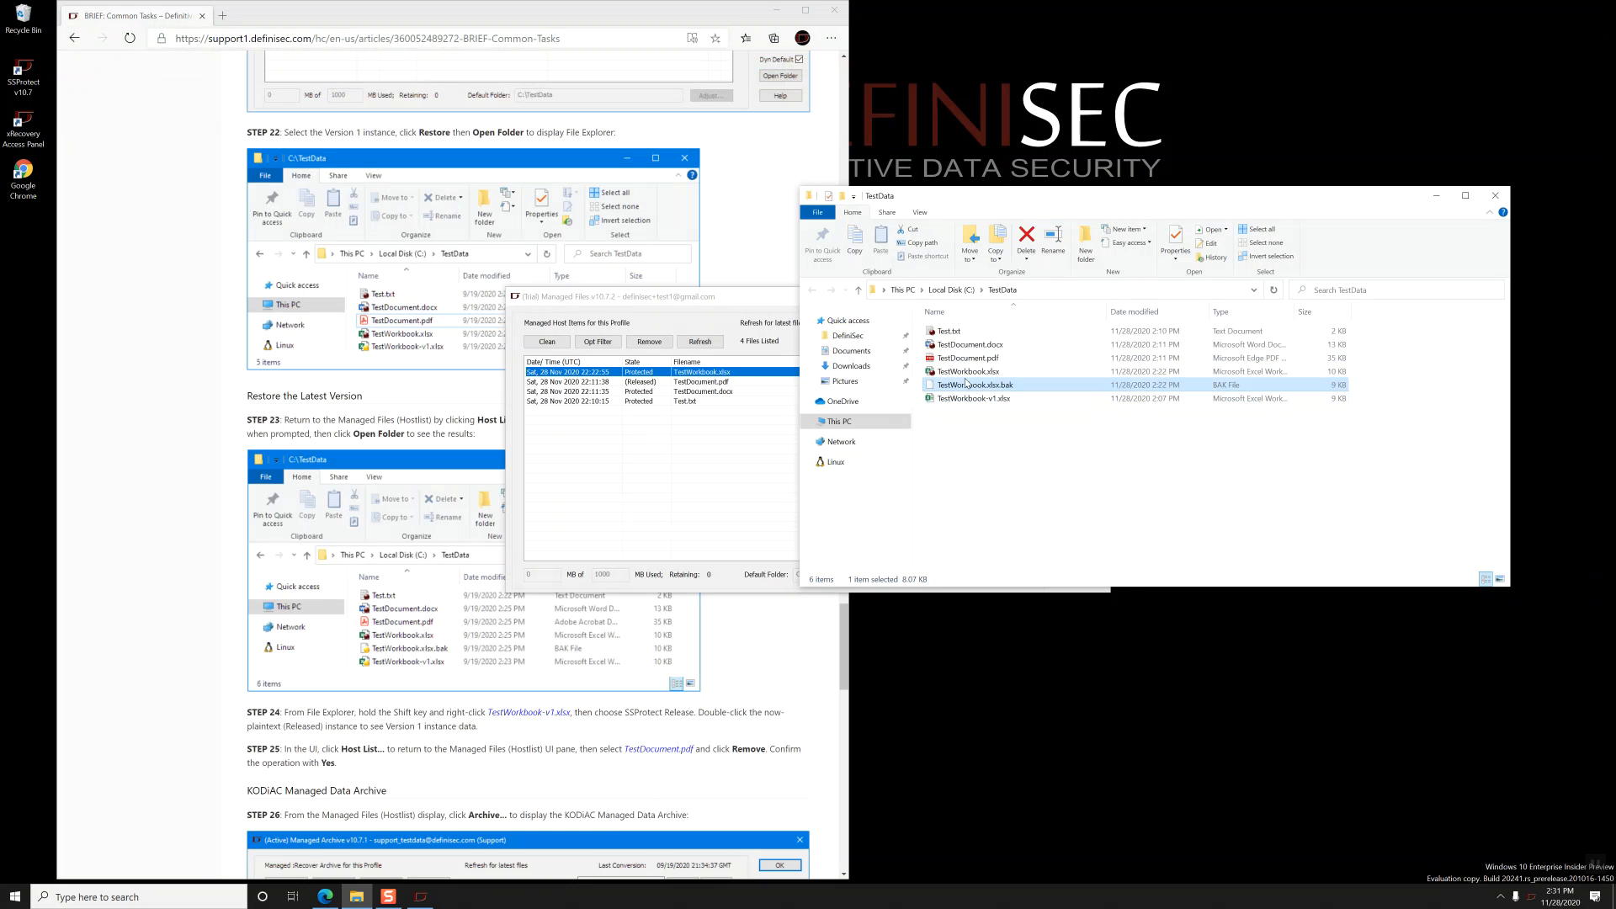
Step: Rename TestWorkbook.xlsx.bak to TestW.xlsx and accept the file extension change
right_click(965, 383)
left_click(1029, 619)
type("TEstW")
key("shift+Home")
type("TestW")
key("BackSpace")
key("BackSpace")
key("BackSpace")
type("xlsx")
key("Return")
key("Return")
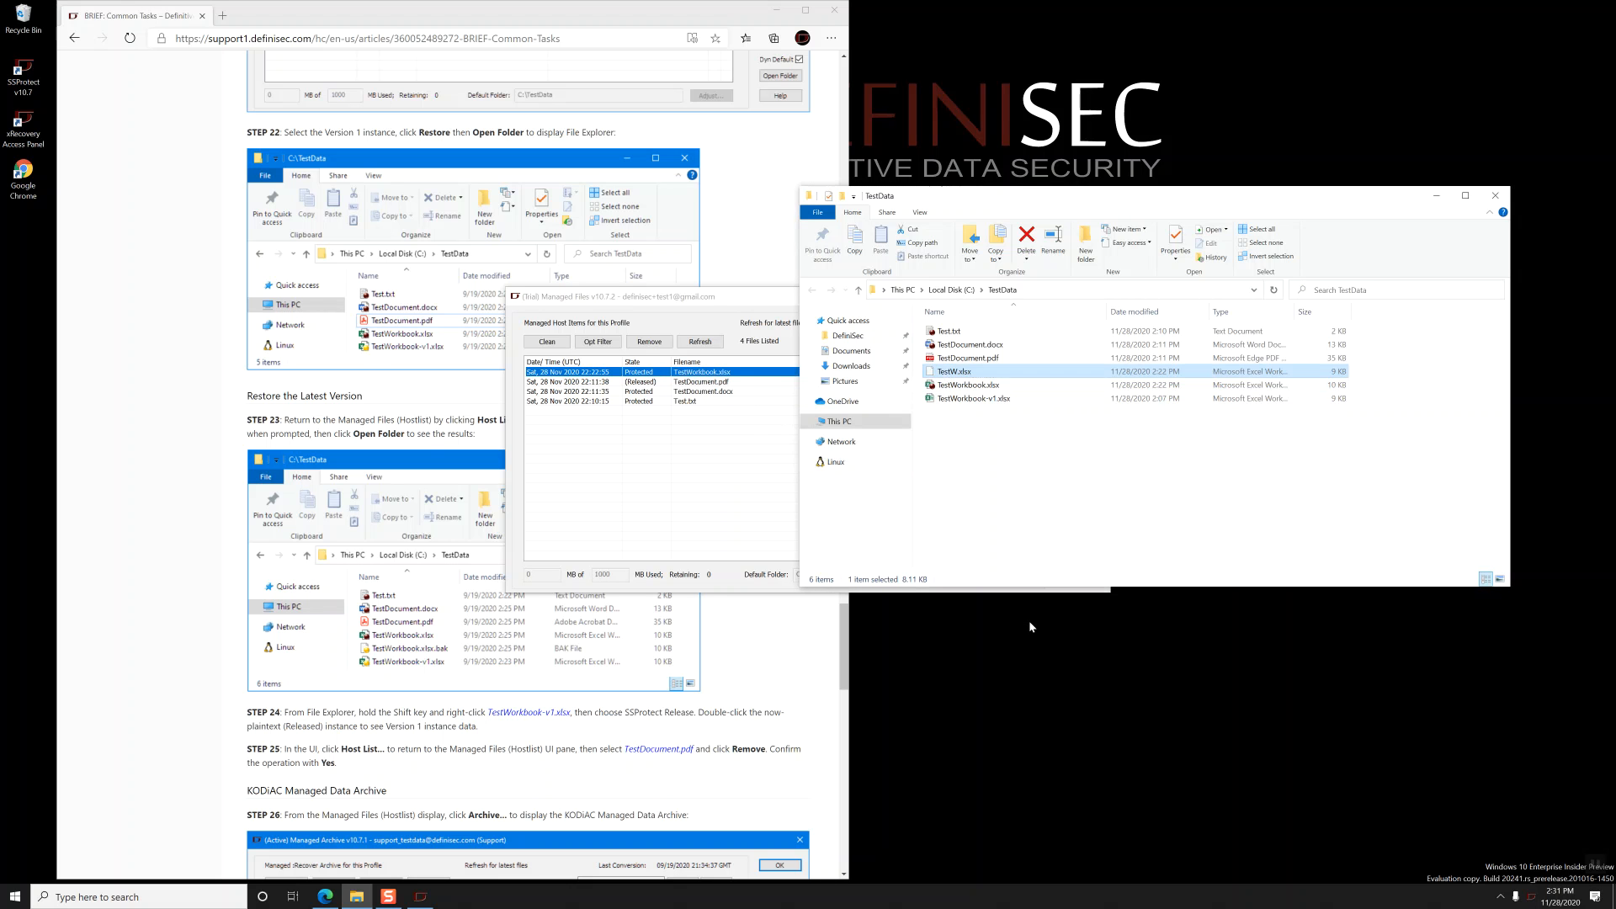
Step: Open TestW.xlsx in Excel to examine the version entries in column A, and close the workbook
key("Return")
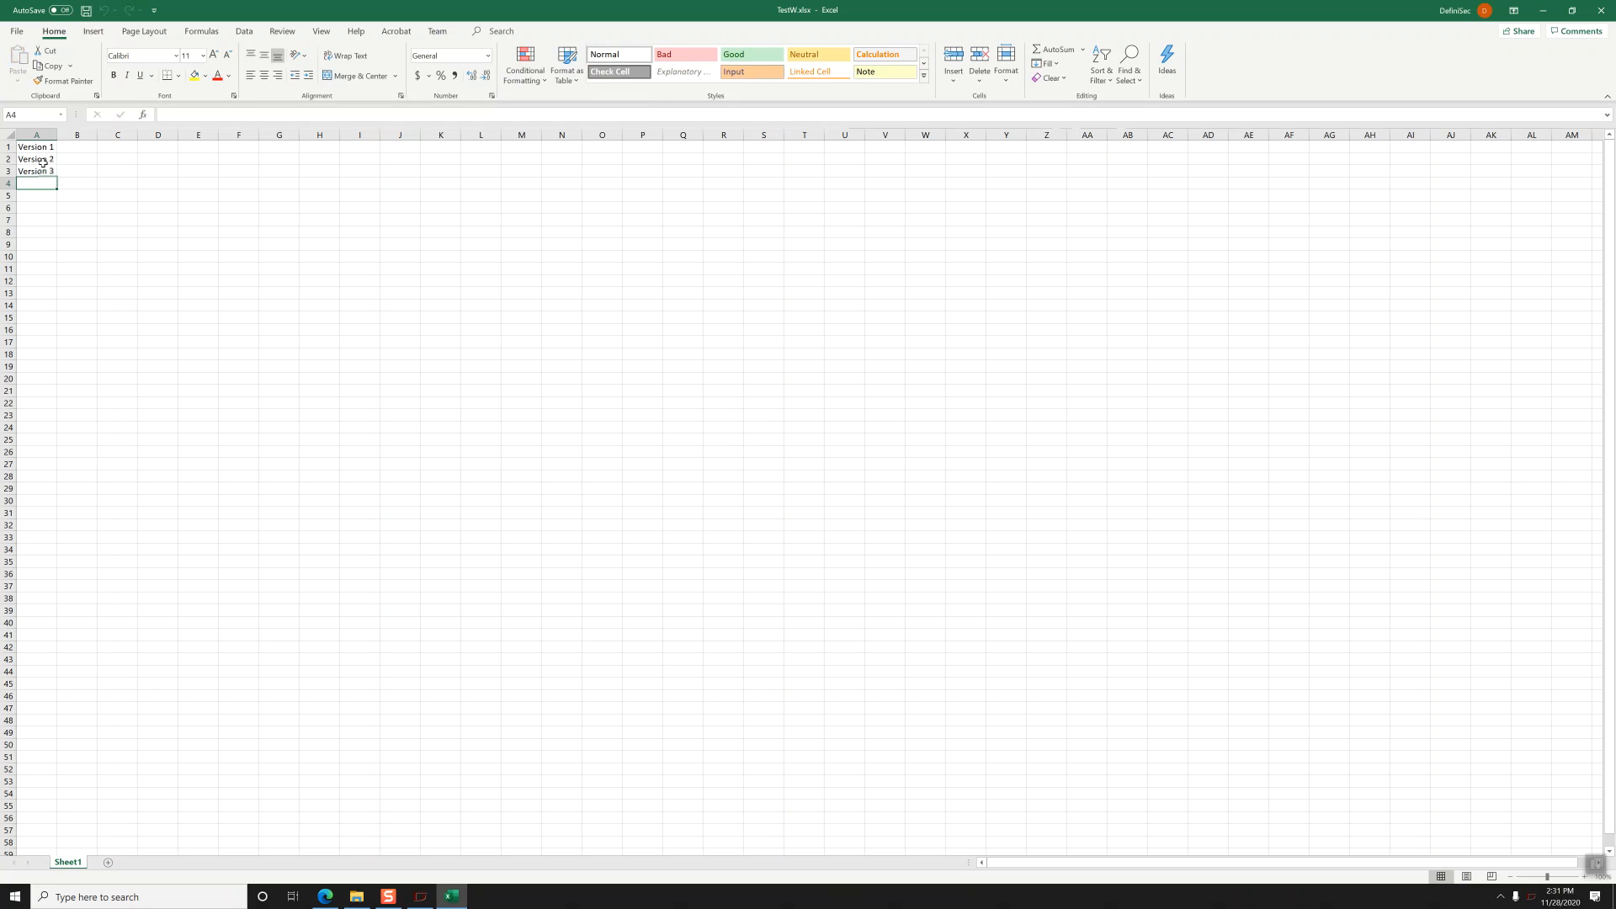
left_click(42, 159)
left_click(42, 171)
left_click(36, 184)
left_click(36, 159)
left_click(1601, 10)
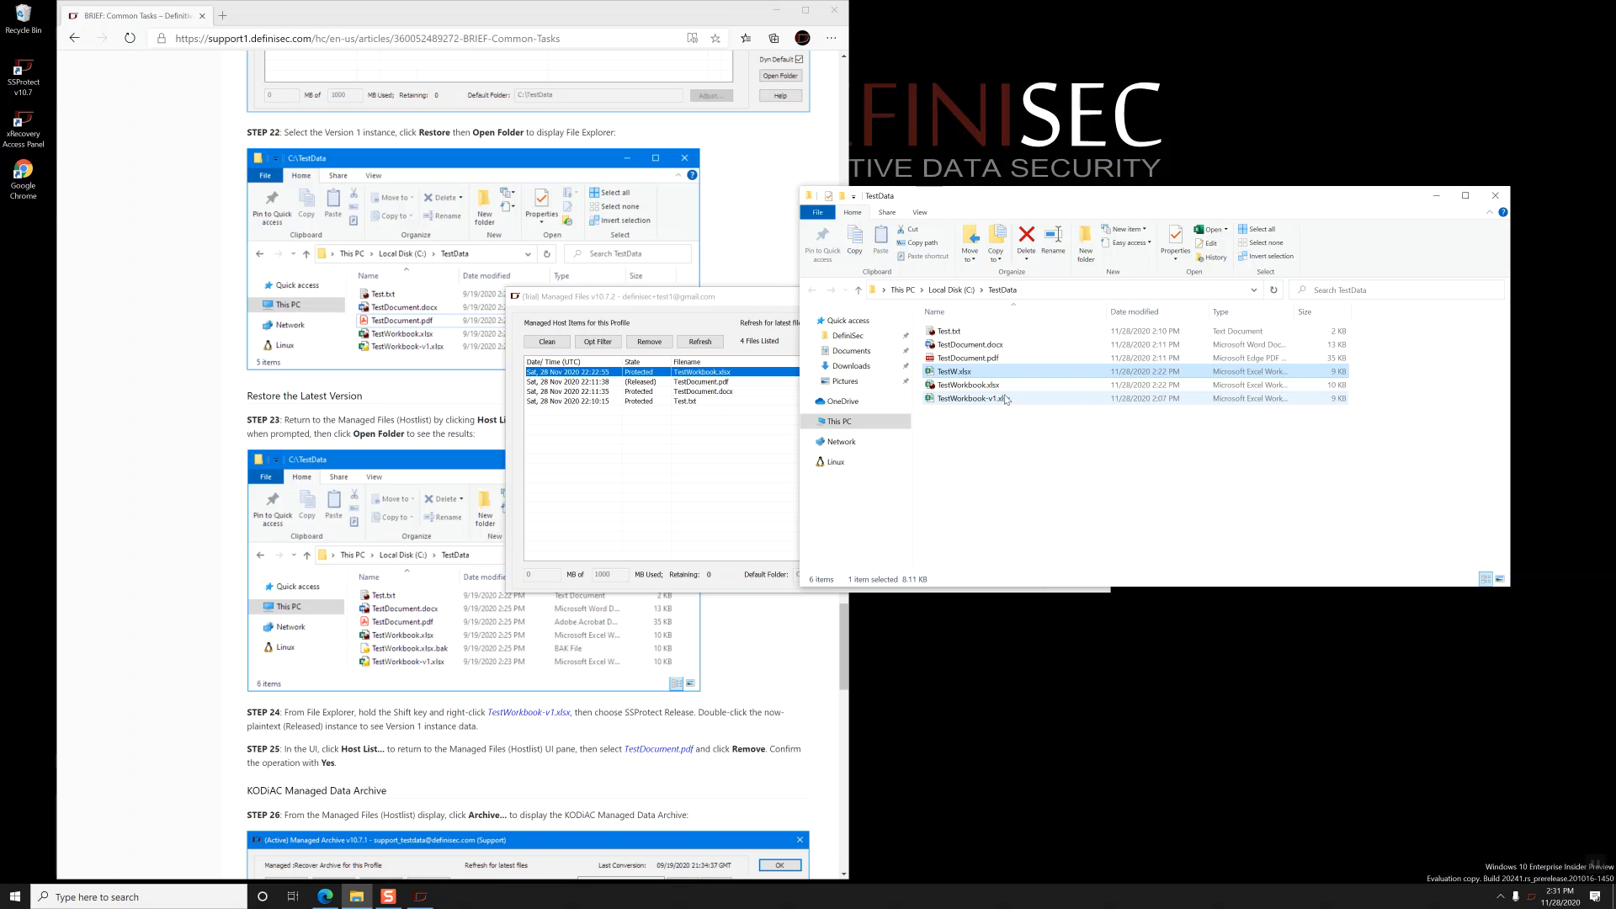
Step: Delete TestW.xlsx and TestWorkbook-v1.xlsx from the TestData folder
left_click(995, 398, "ctrl")
right_click(994, 398)
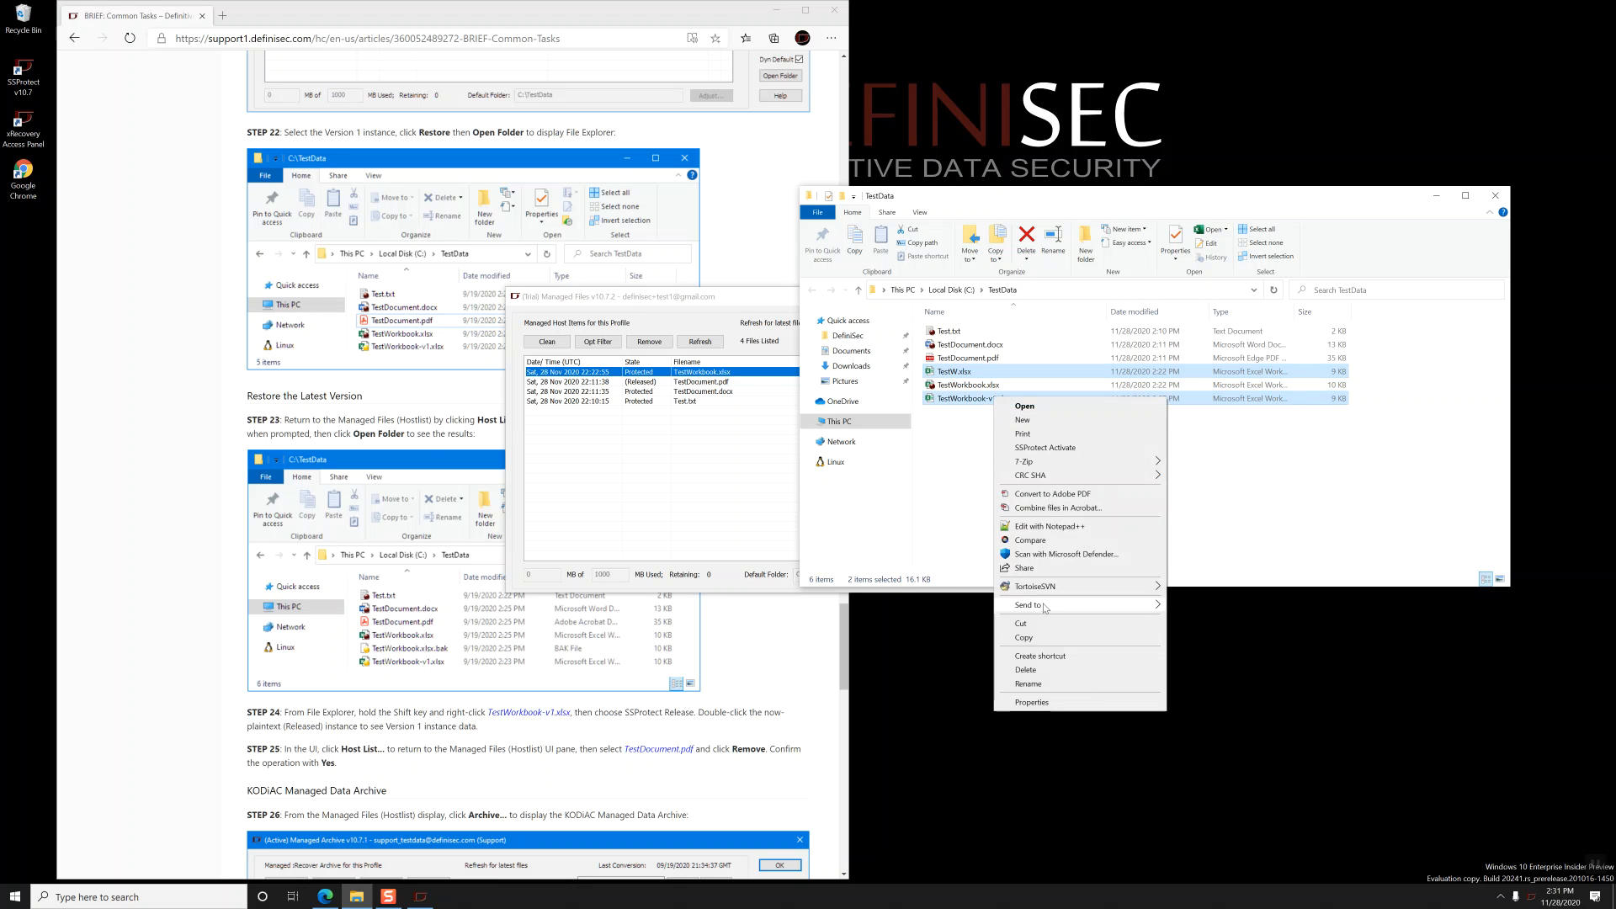
left_click(1034, 669)
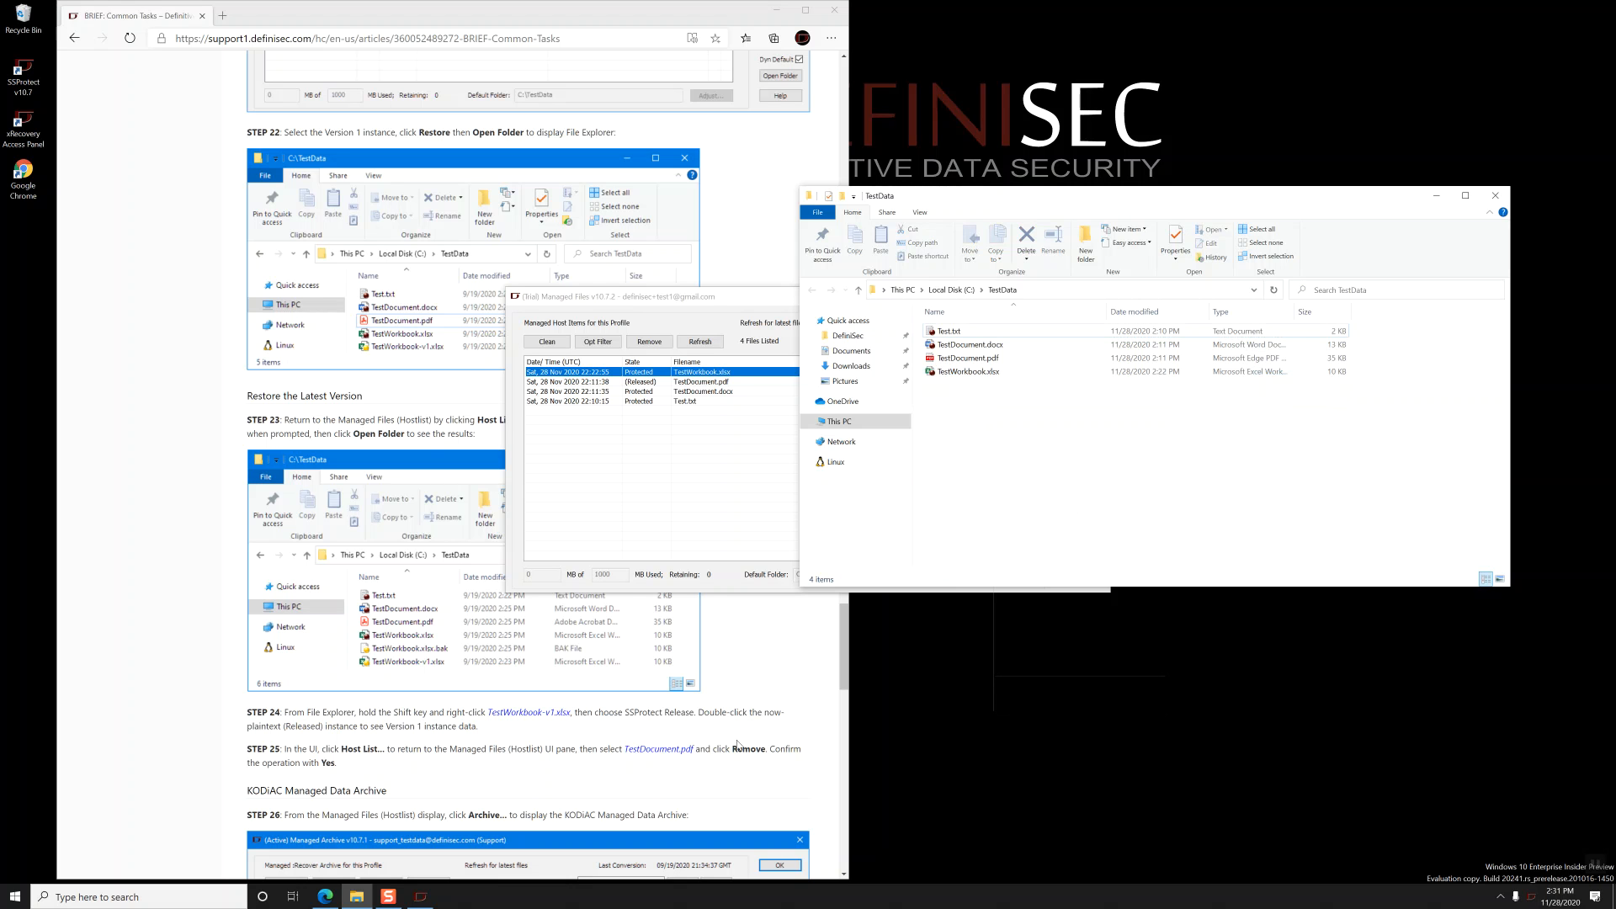
Step: Remove TestDocument.pdf from the managed files list, confirm the removal, and select the remaining managed files
left_click(773, 683)
scroll(773, 683, "down", 6)
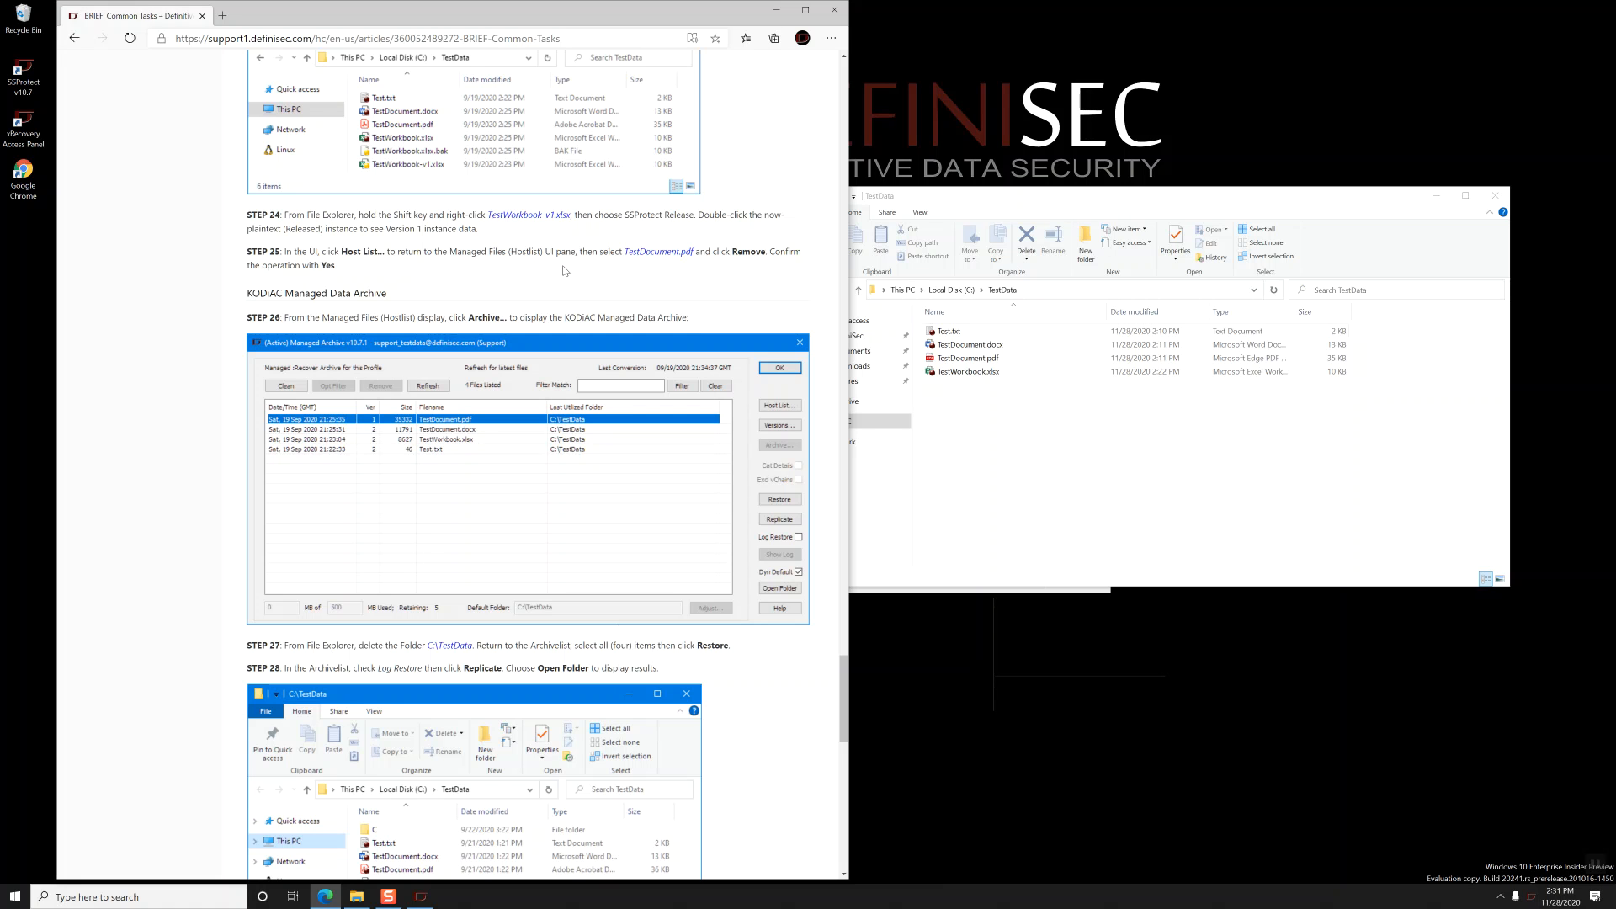
left_click(421, 896)
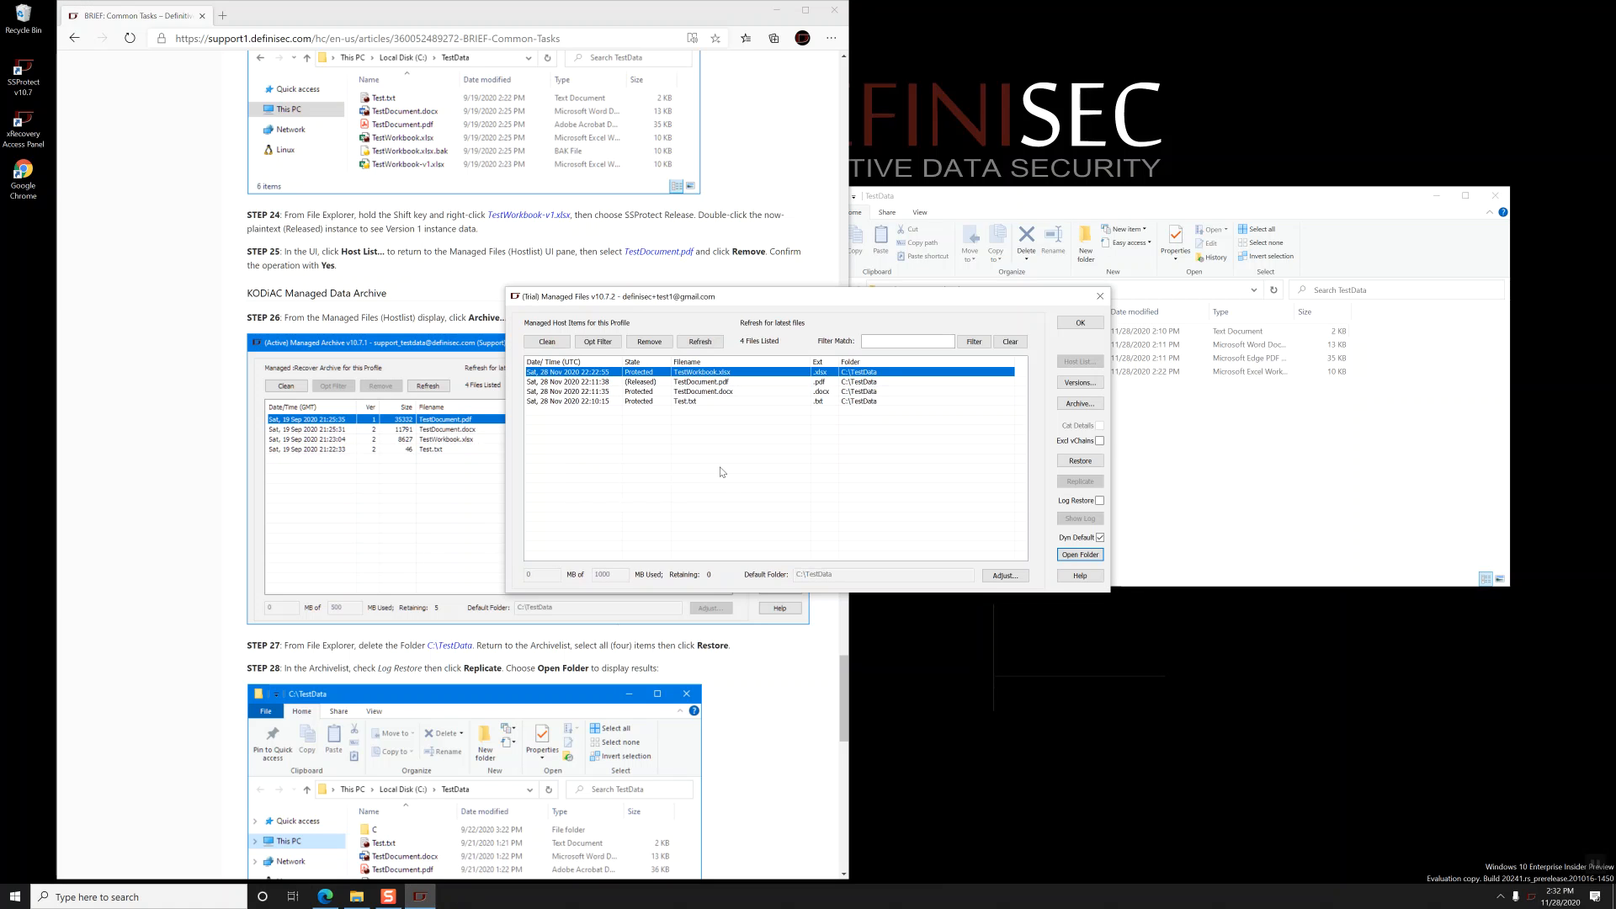
left_click(734, 383)
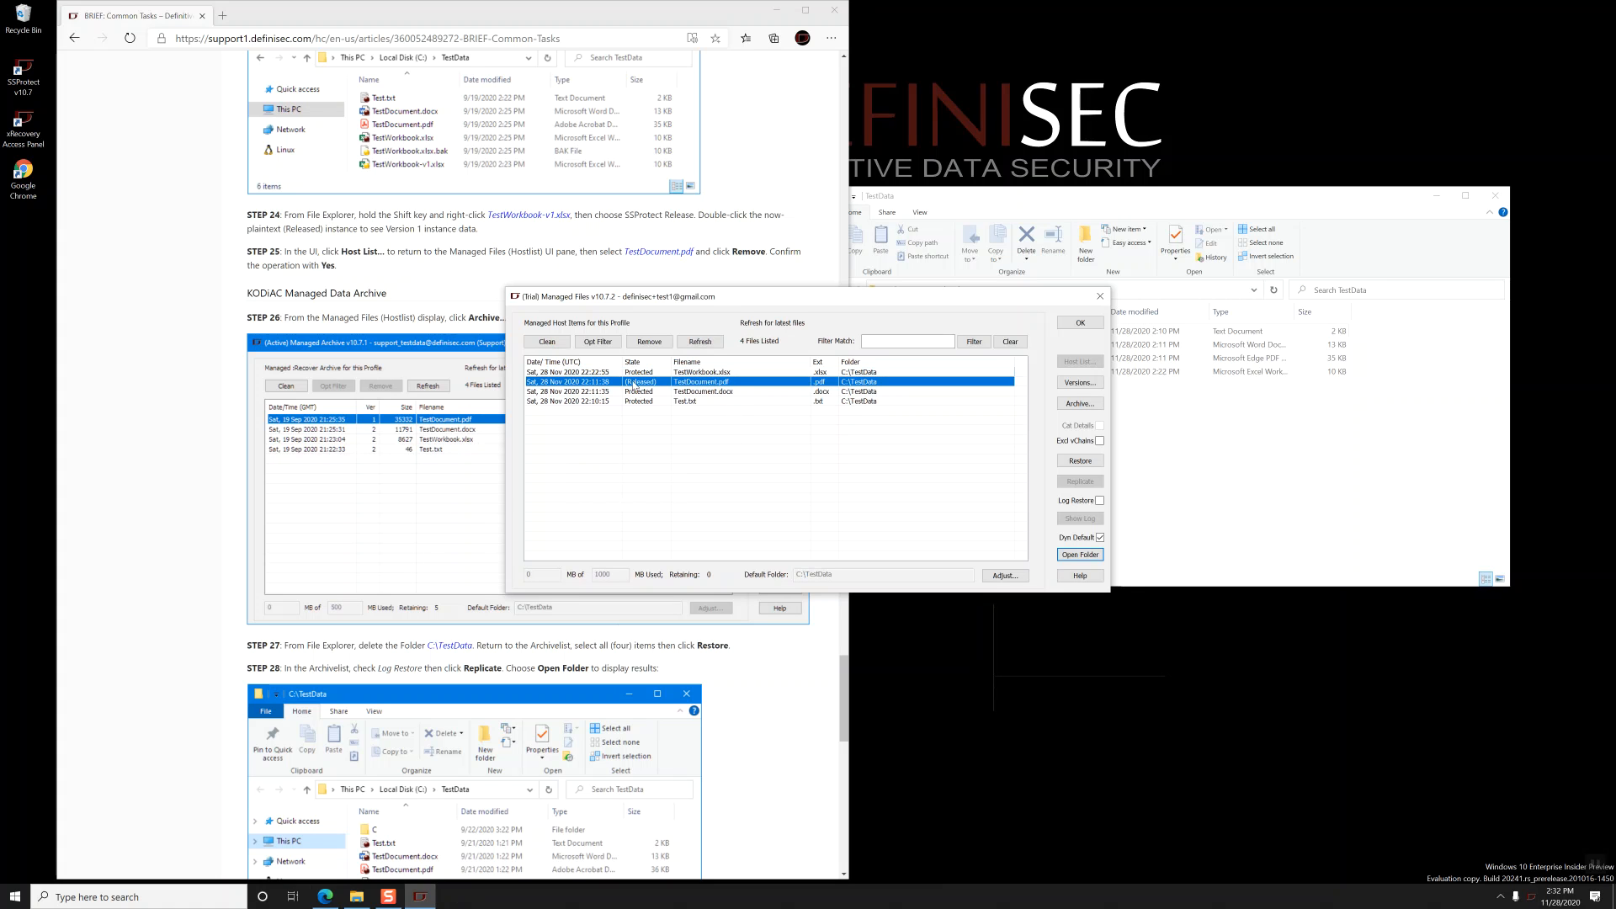
left_click(650, 342)
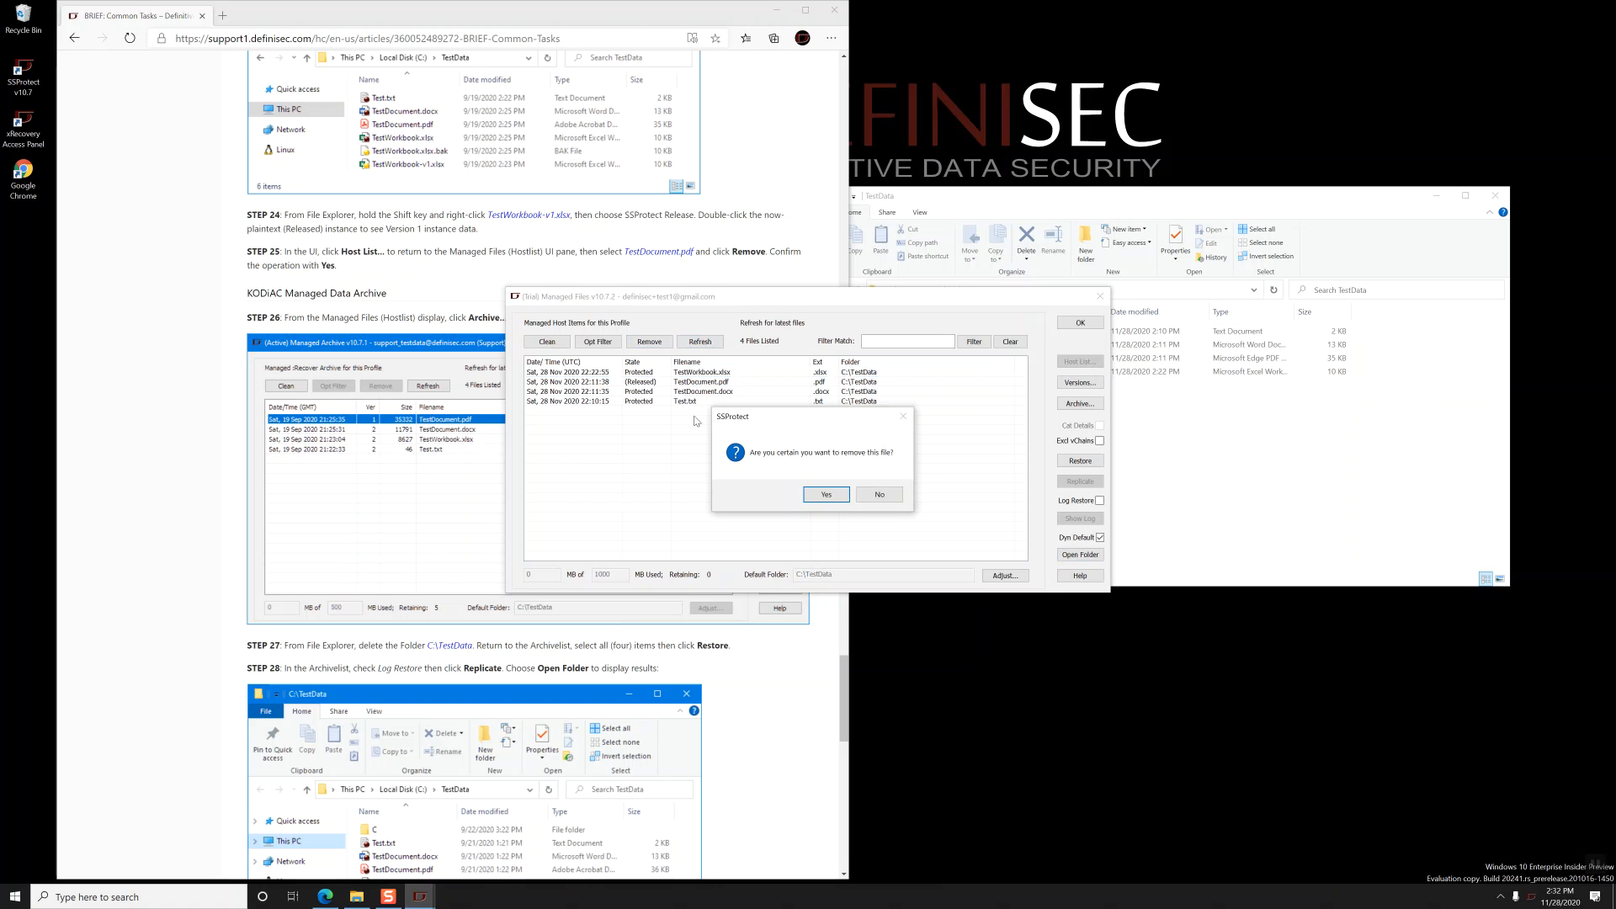
left_click(822, 497)
left_click(727, 393, "shift")
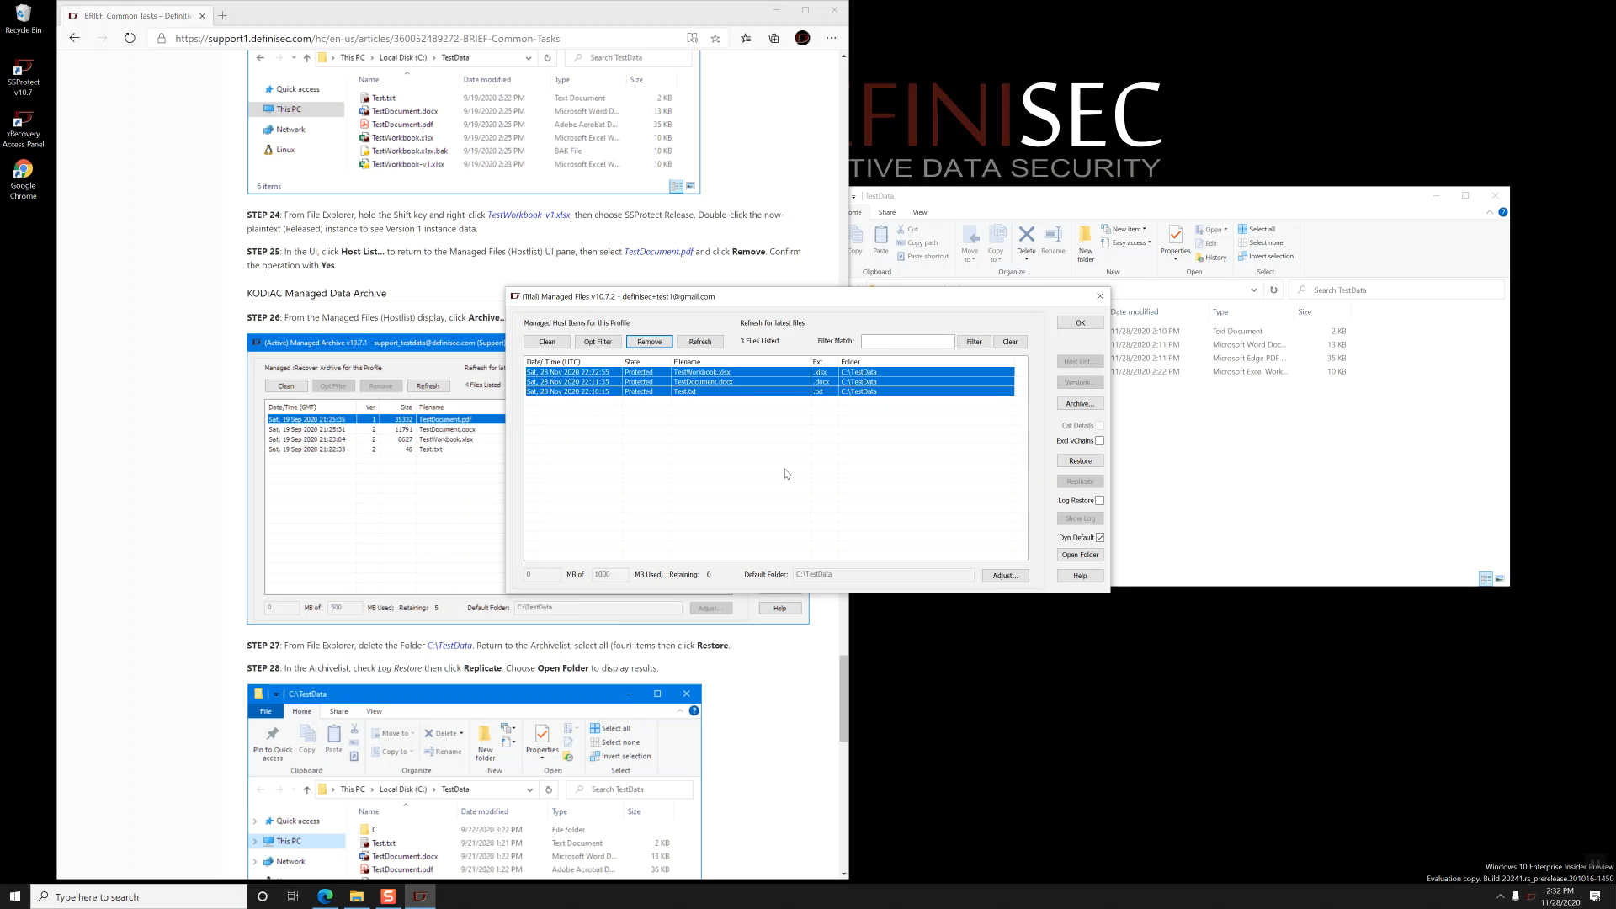
Step: Look up TestDocument.pdf in the managed archive list and return to the host list to compare its entries
left_click(184, 377)
scroll(185, 377, "down", 3)
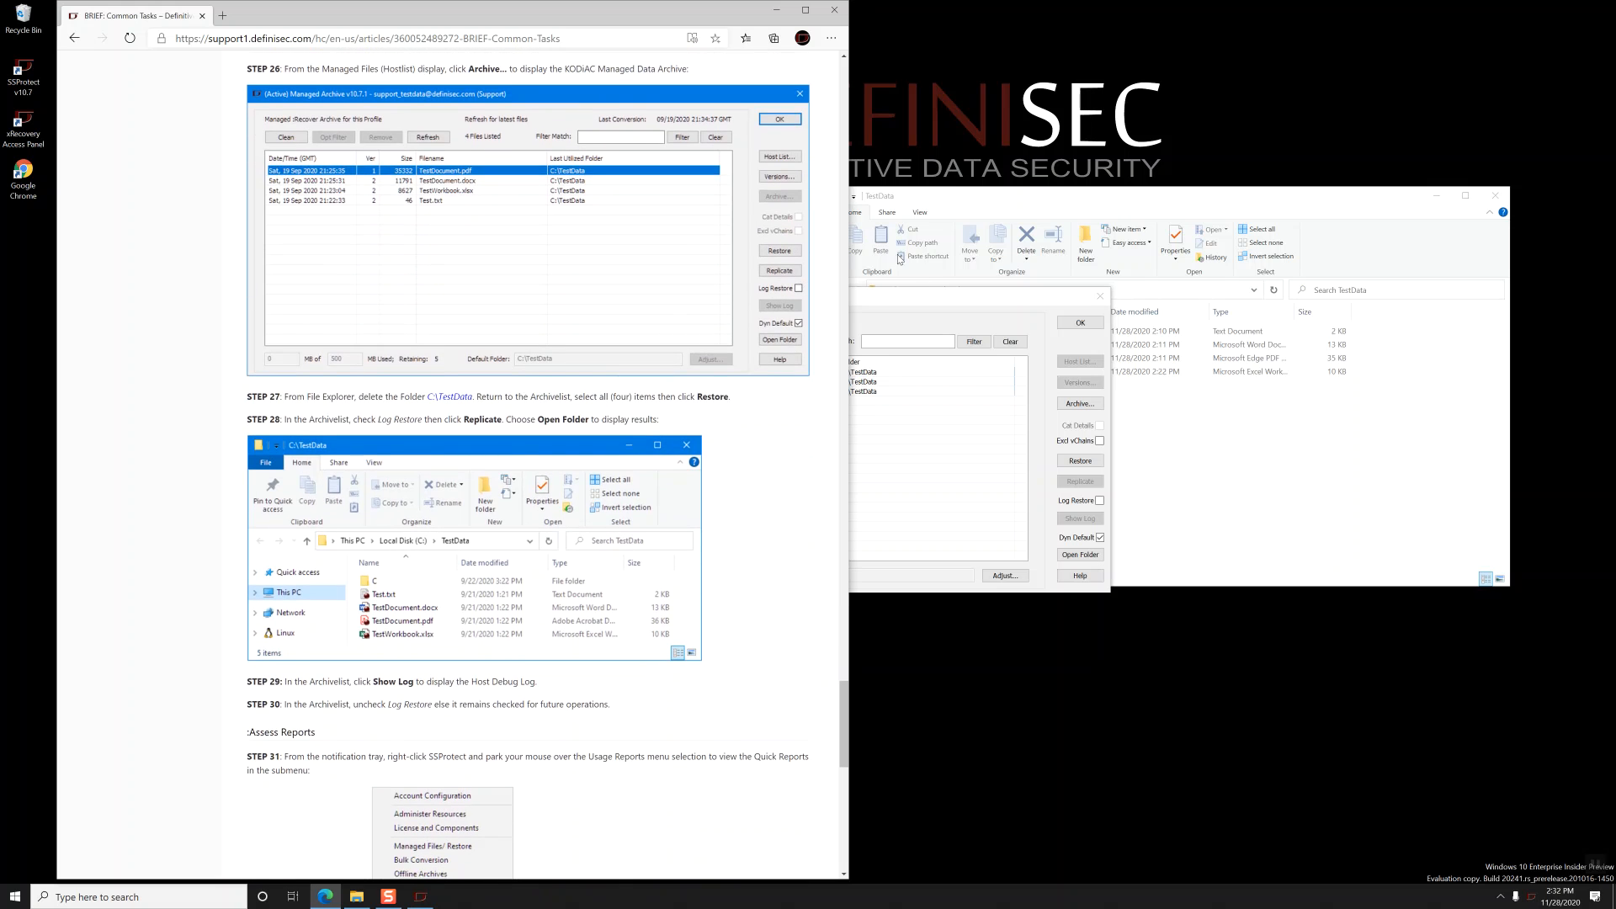
left_click(944, 301)
left_click(1076, 404)
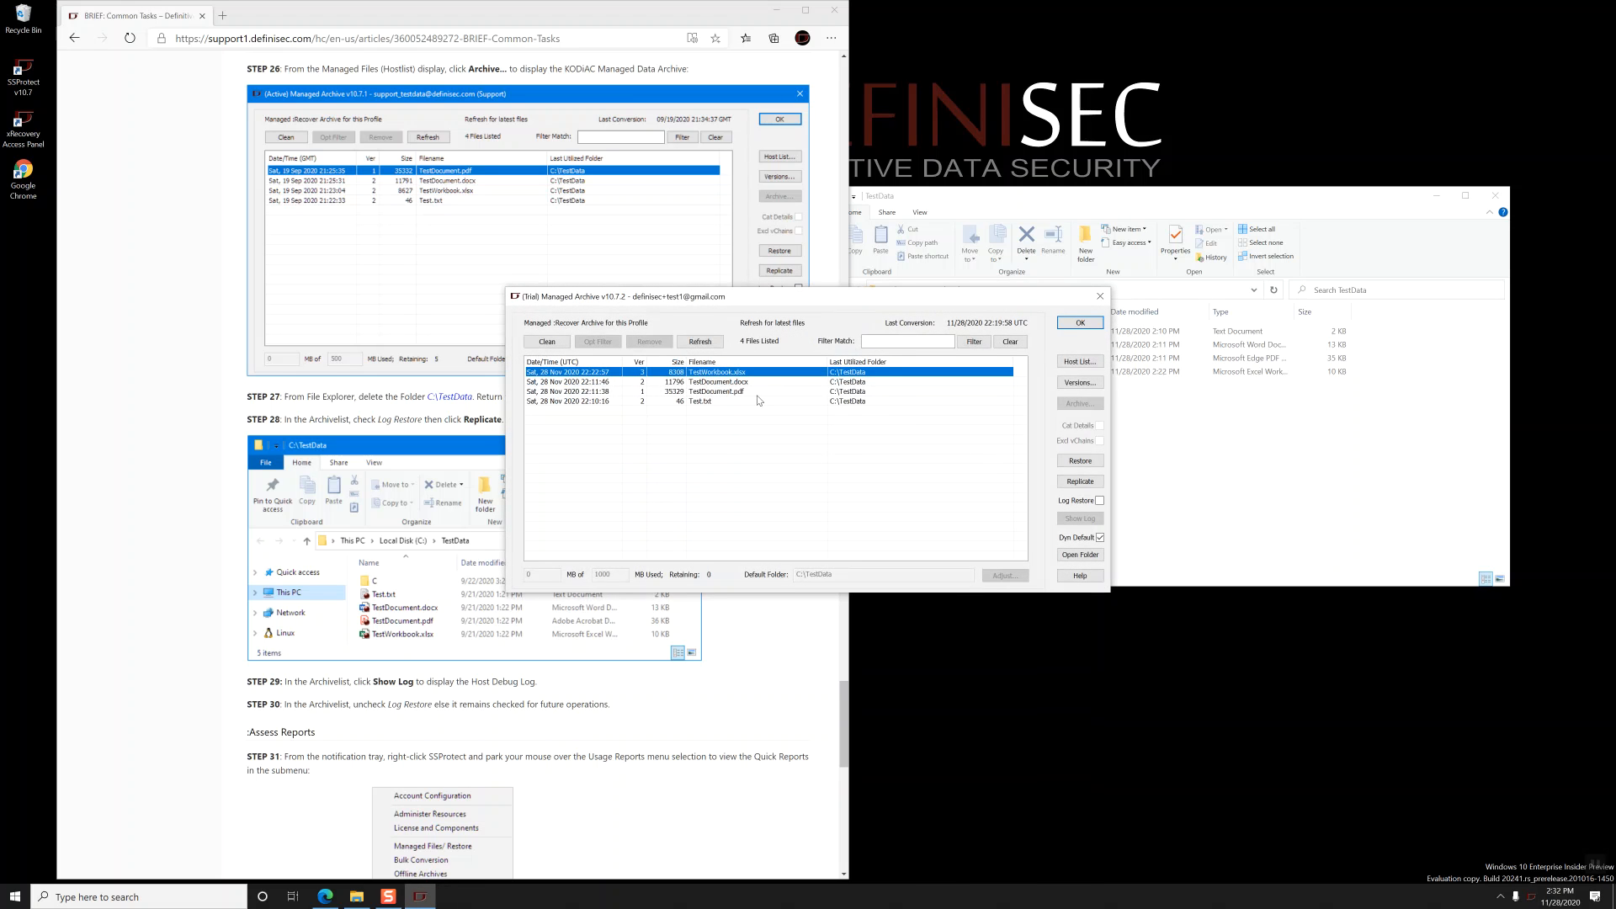
left_click(761, 393)
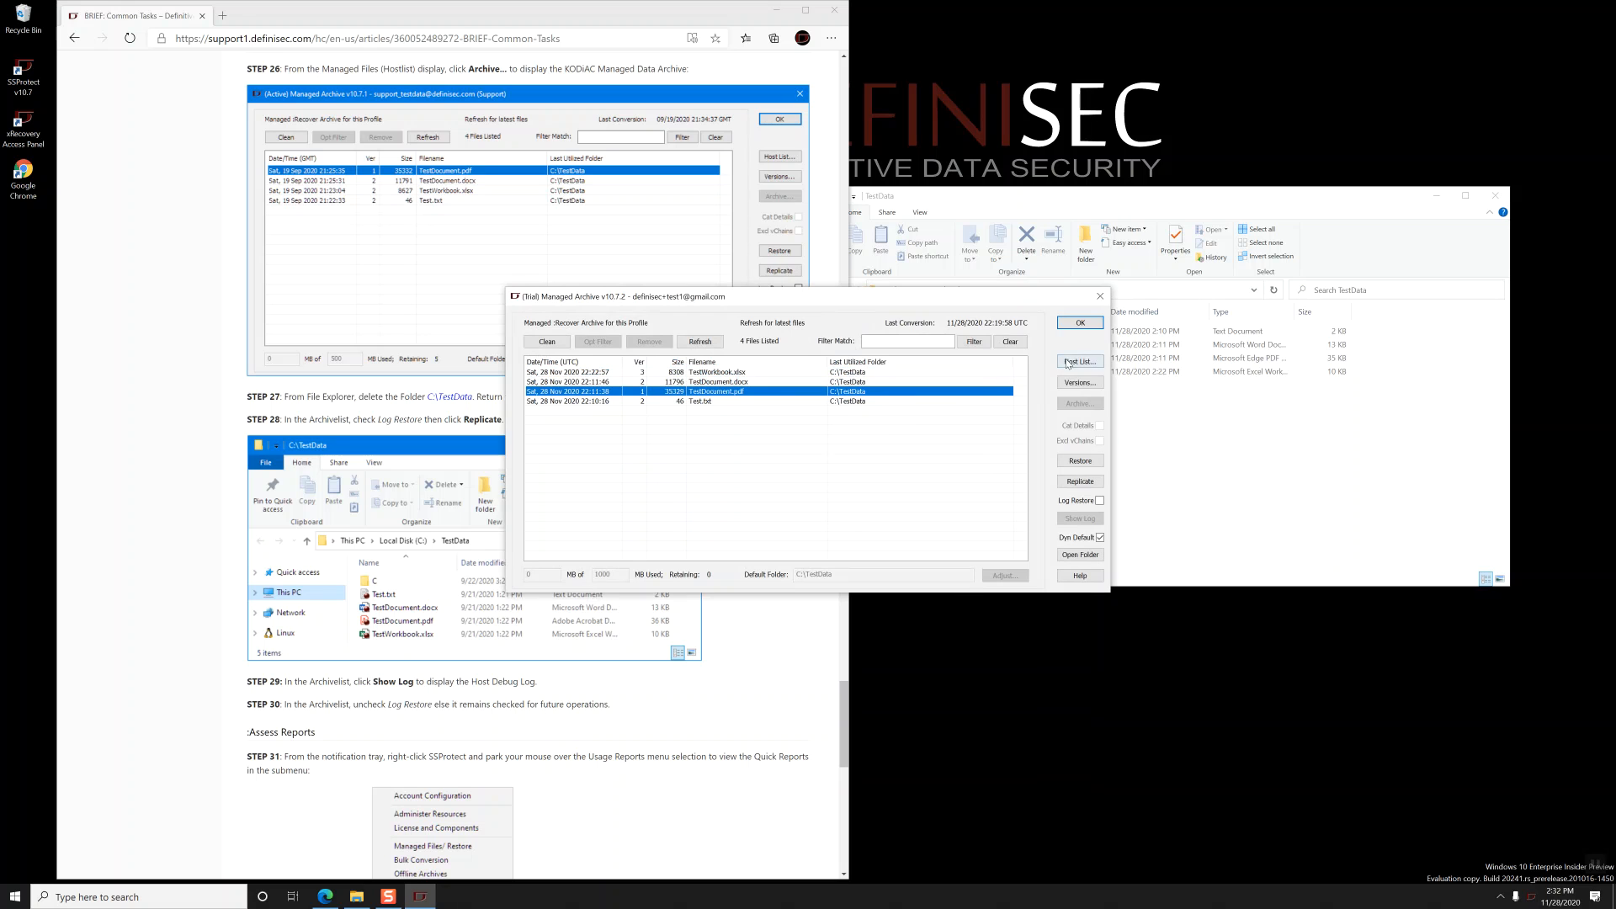
left_click(1067, 363)
left_click(766, 375)
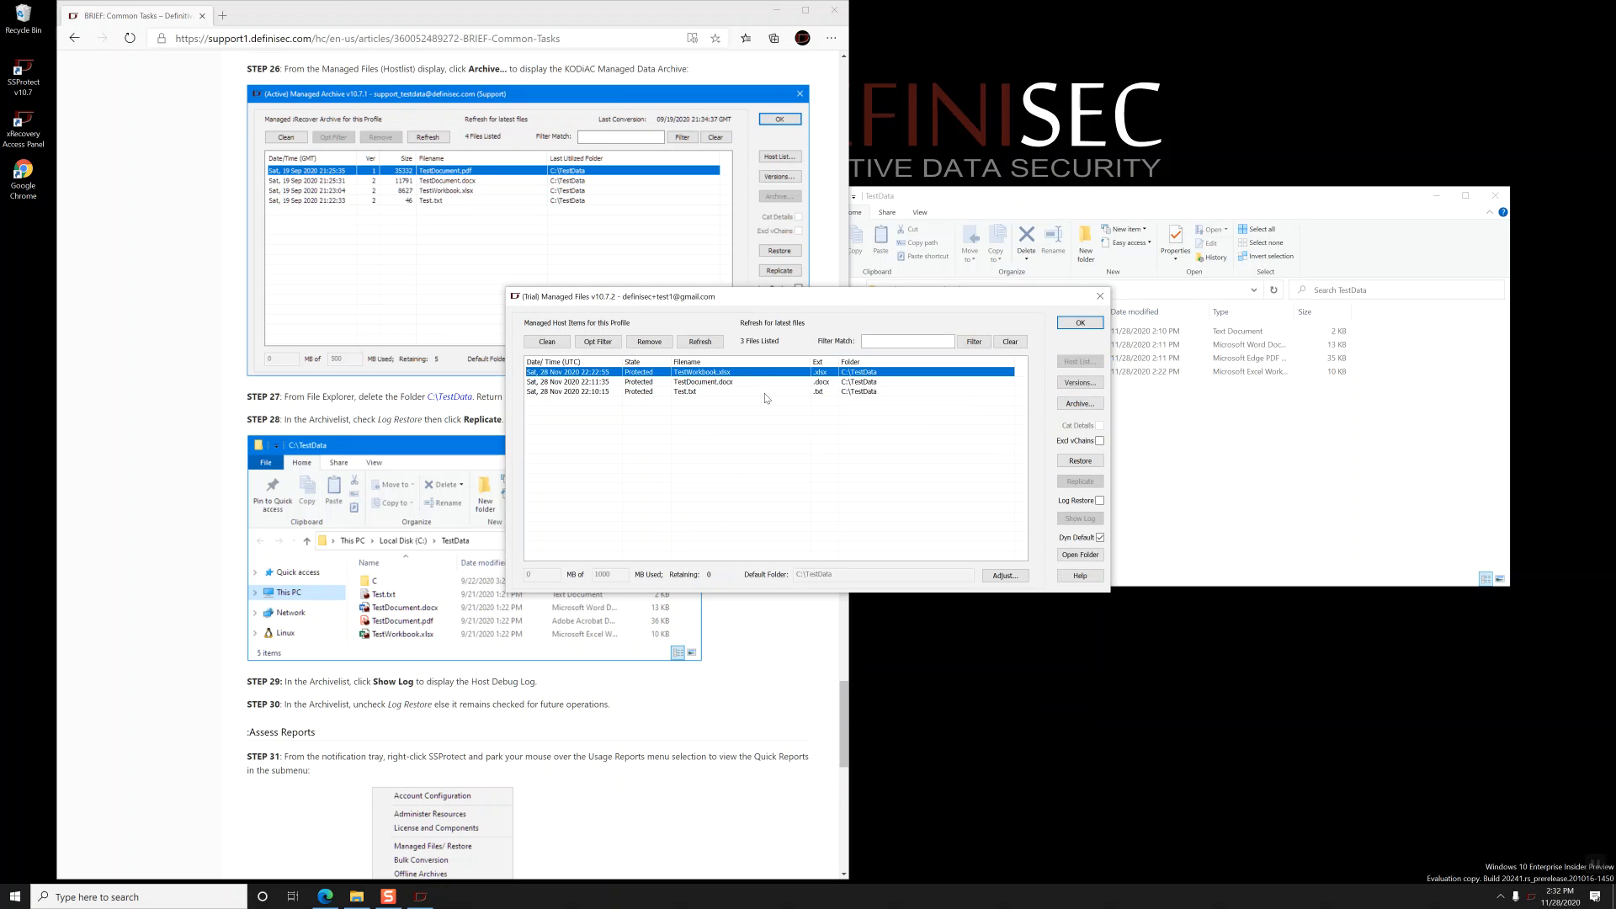
Step: Select all managed host files, switch to the managed archive, and select all four archived files
left_click(765, 395, "shift")
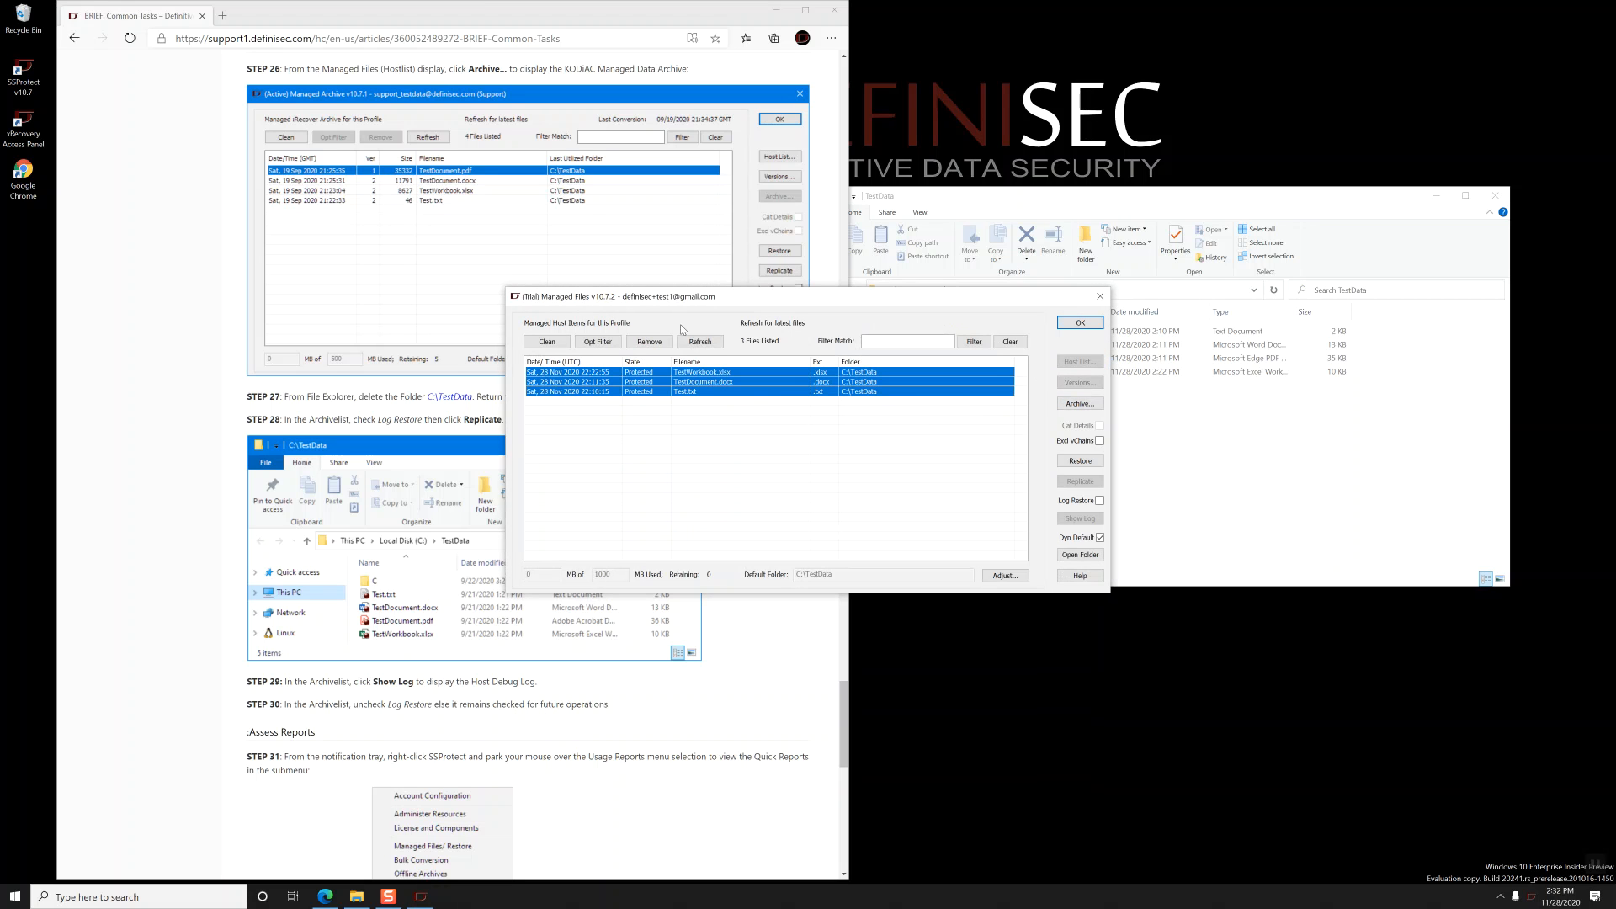
left_click(1079, 403)
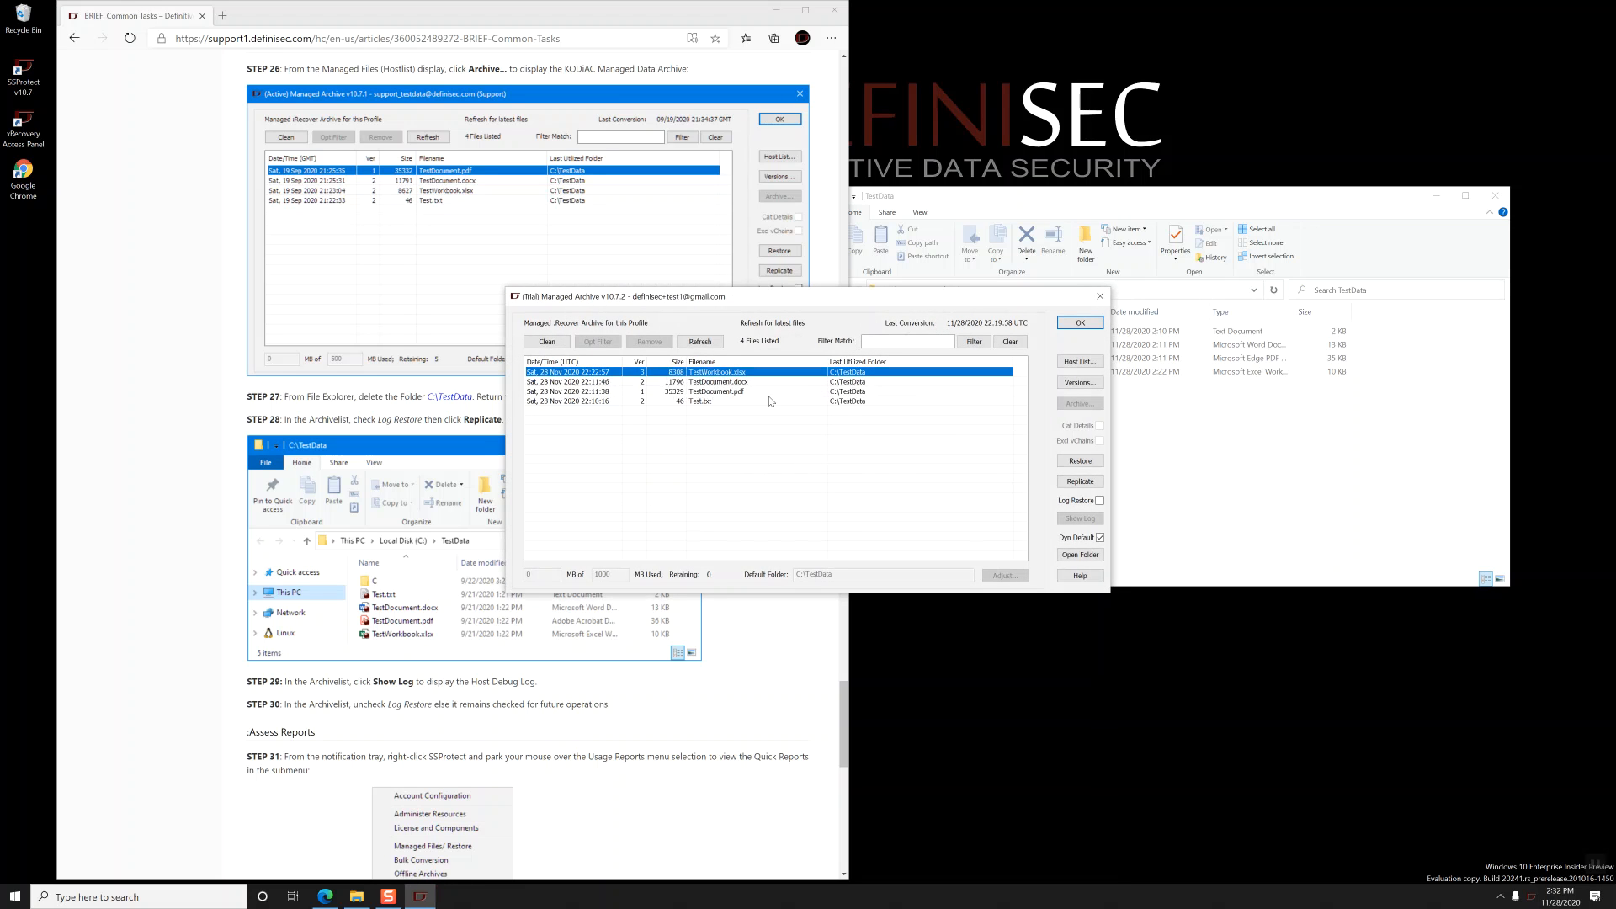
left_click(770, 401, "shift")
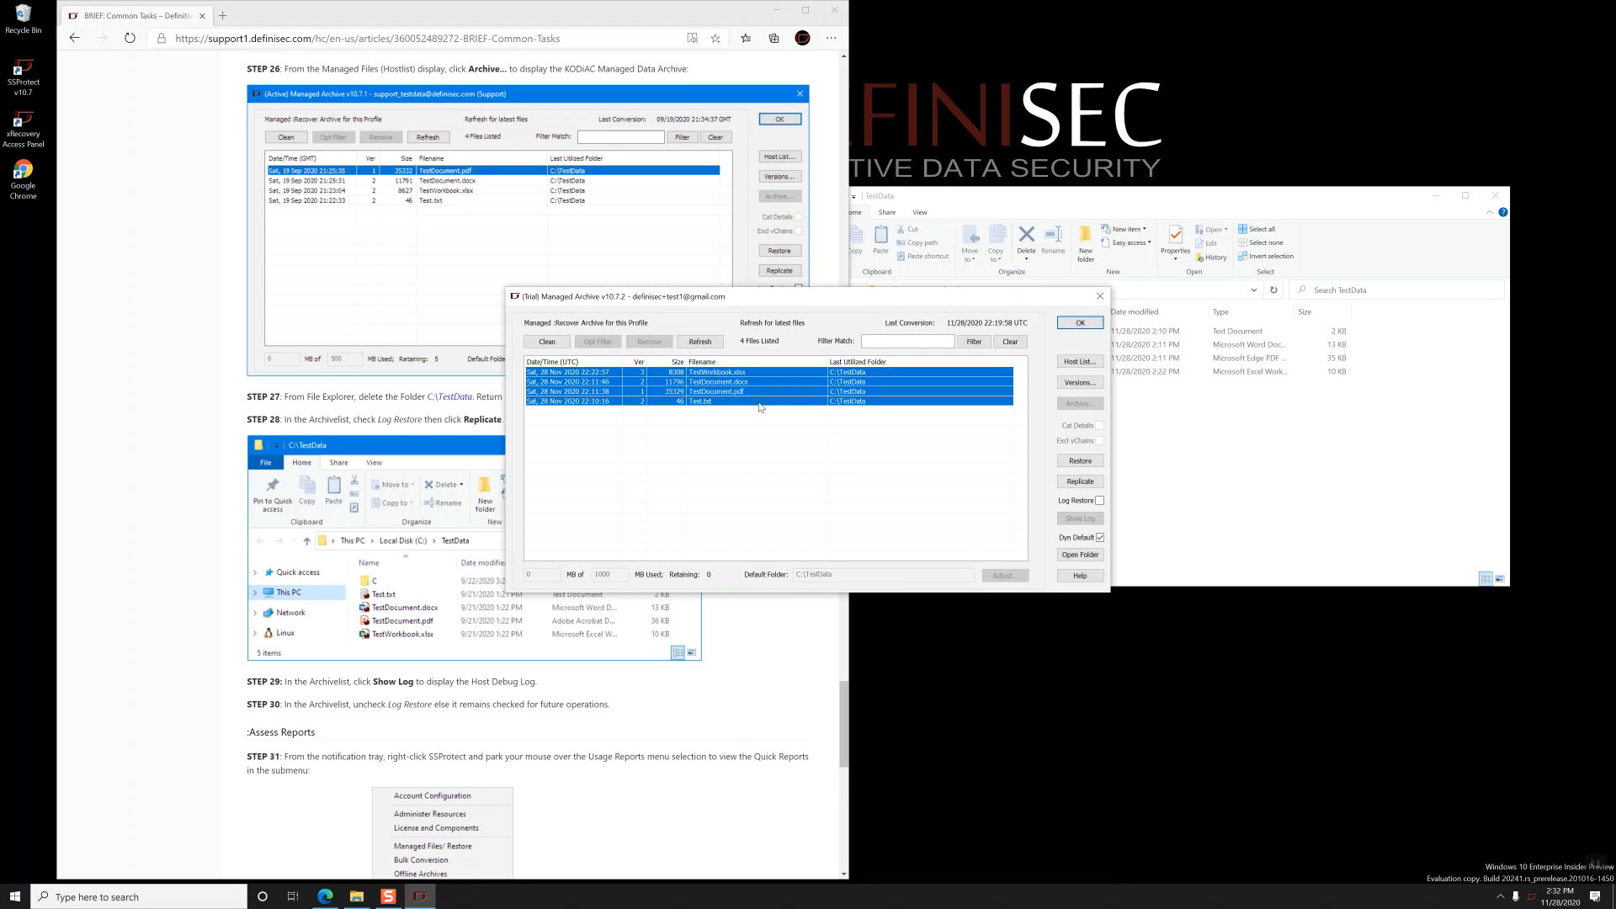
left_click(198, 412)
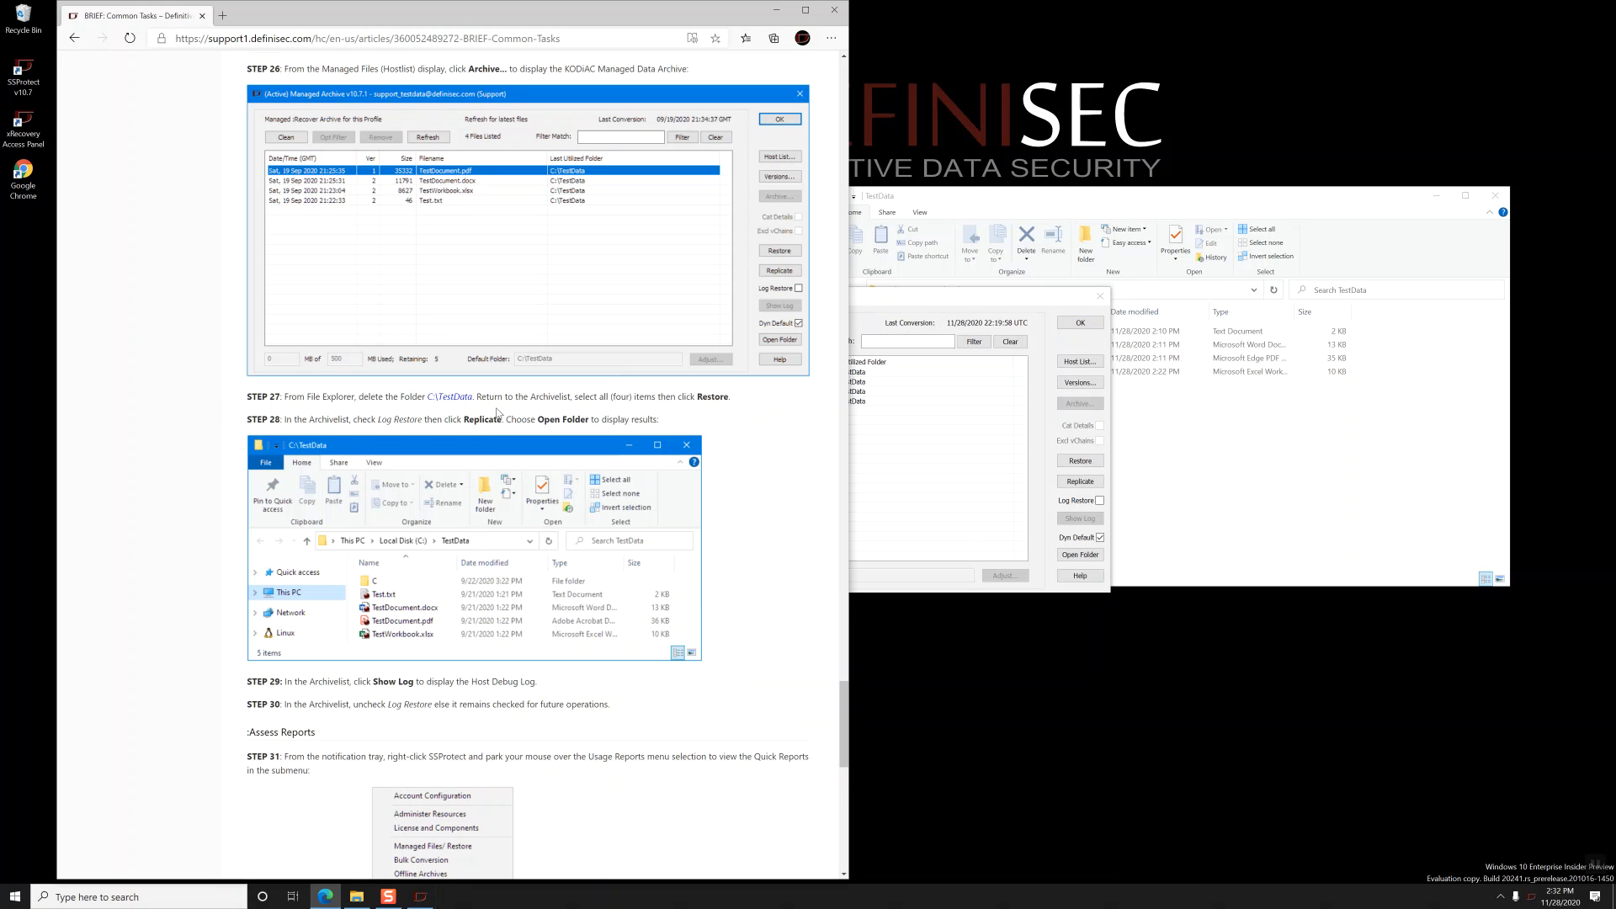
Step: Delete the TestData folder from Local Disk (C:) in File Explorer
left_click(1227, 425)
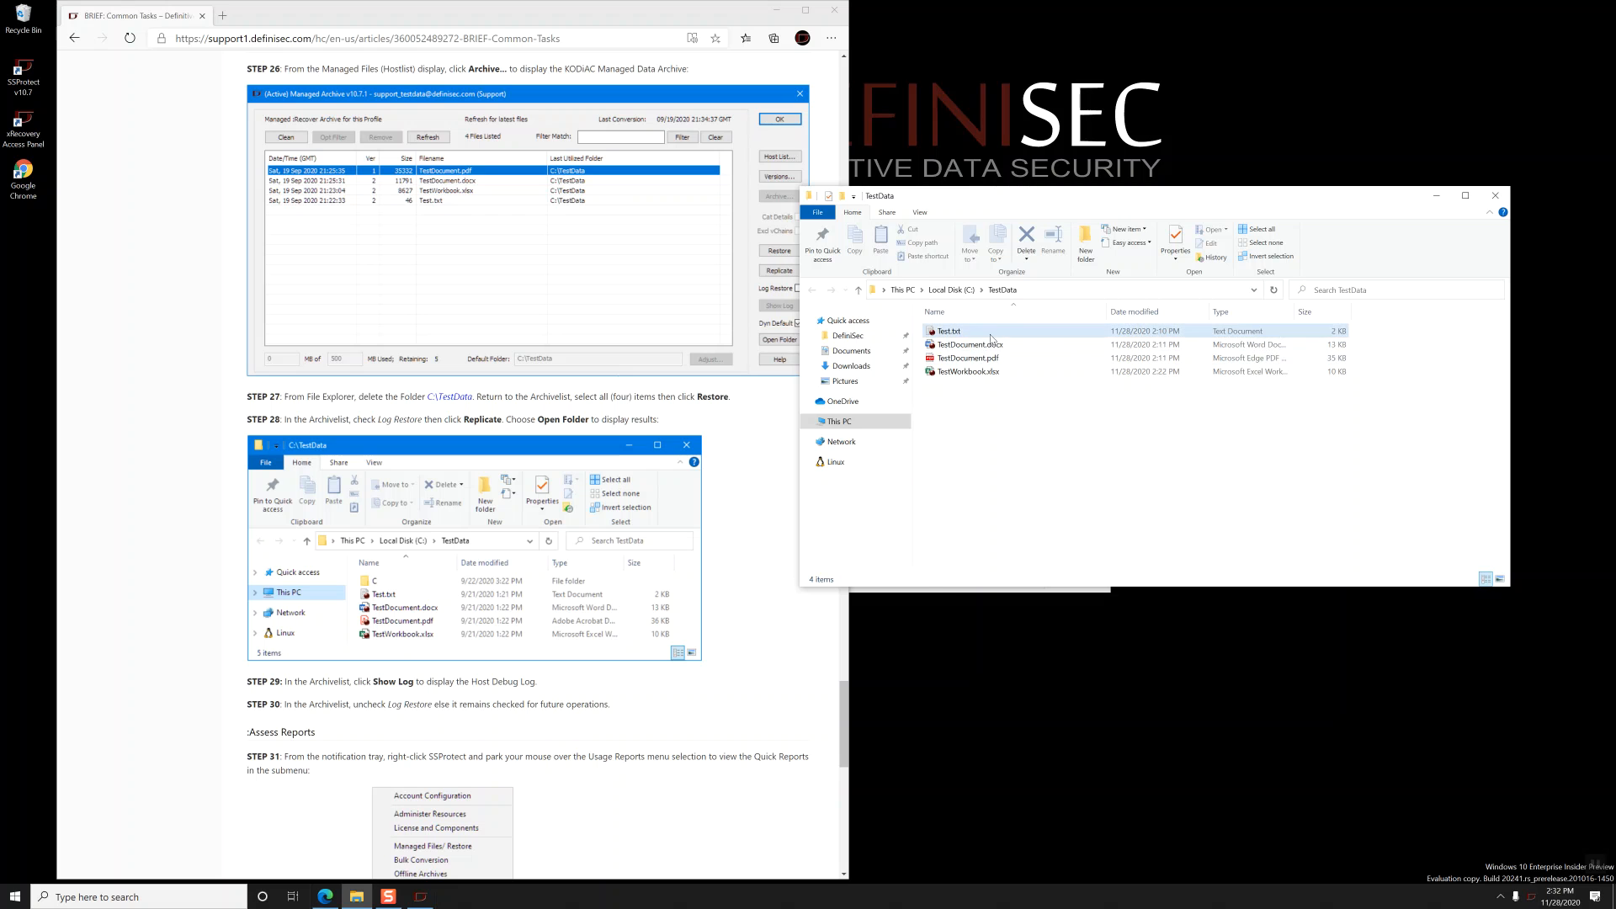
key("ctrl+a")
key("Delete")
left_click(966, 294)
right_click(968, 427)
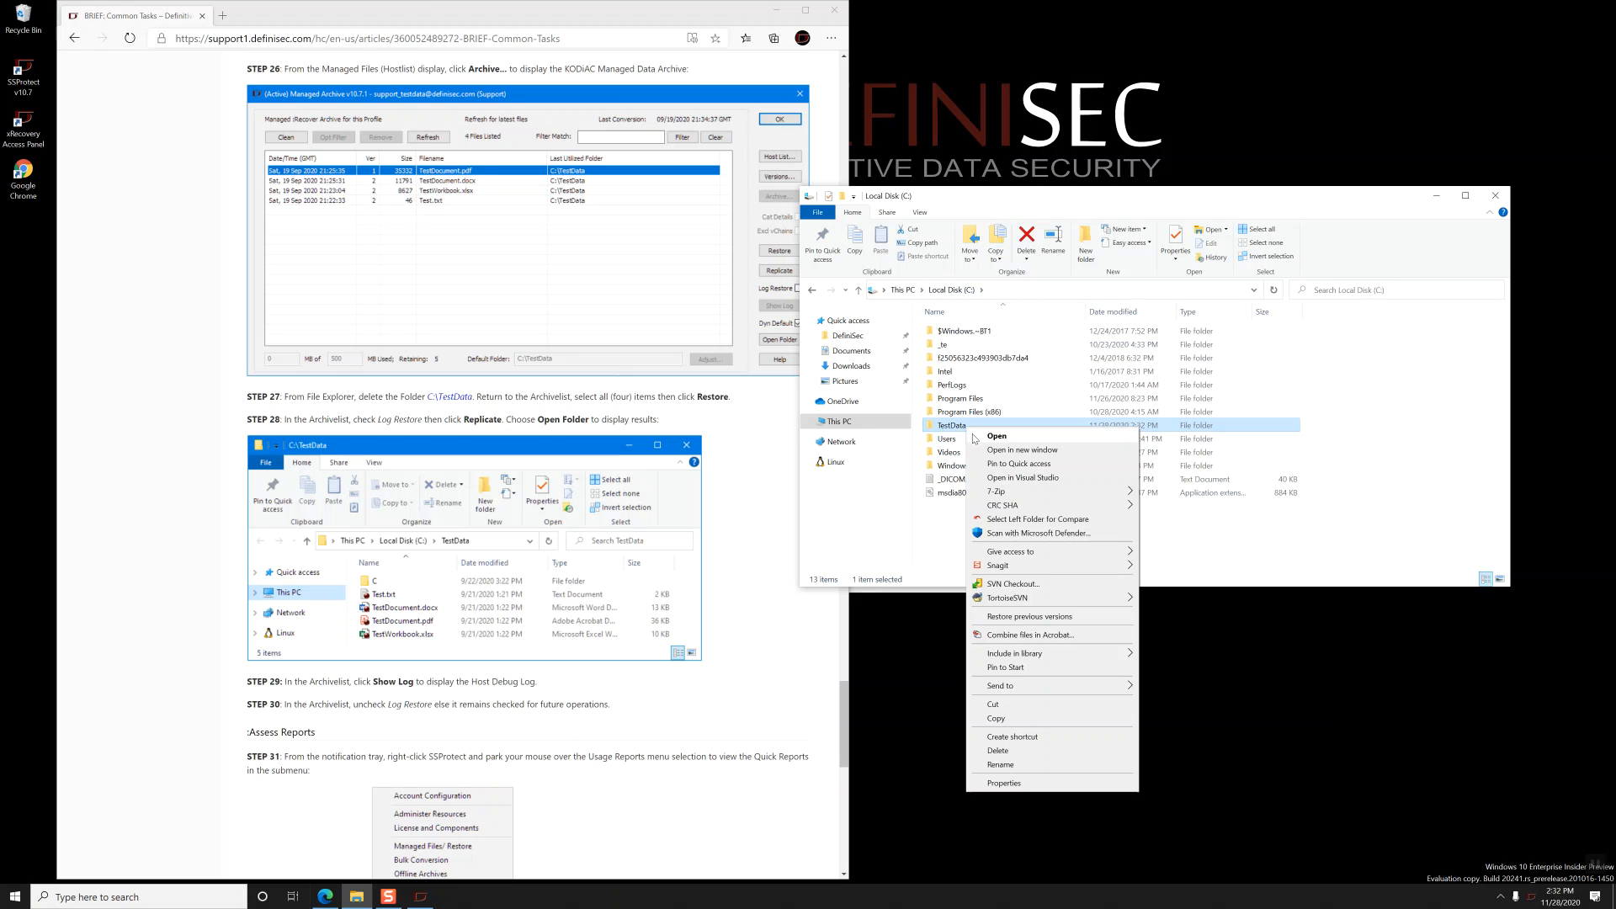
left_click(1002, 750)
Step: Restore all four selected files from the SSProtect managed archive and open the C:\TestData folder
left_click(420, 896)
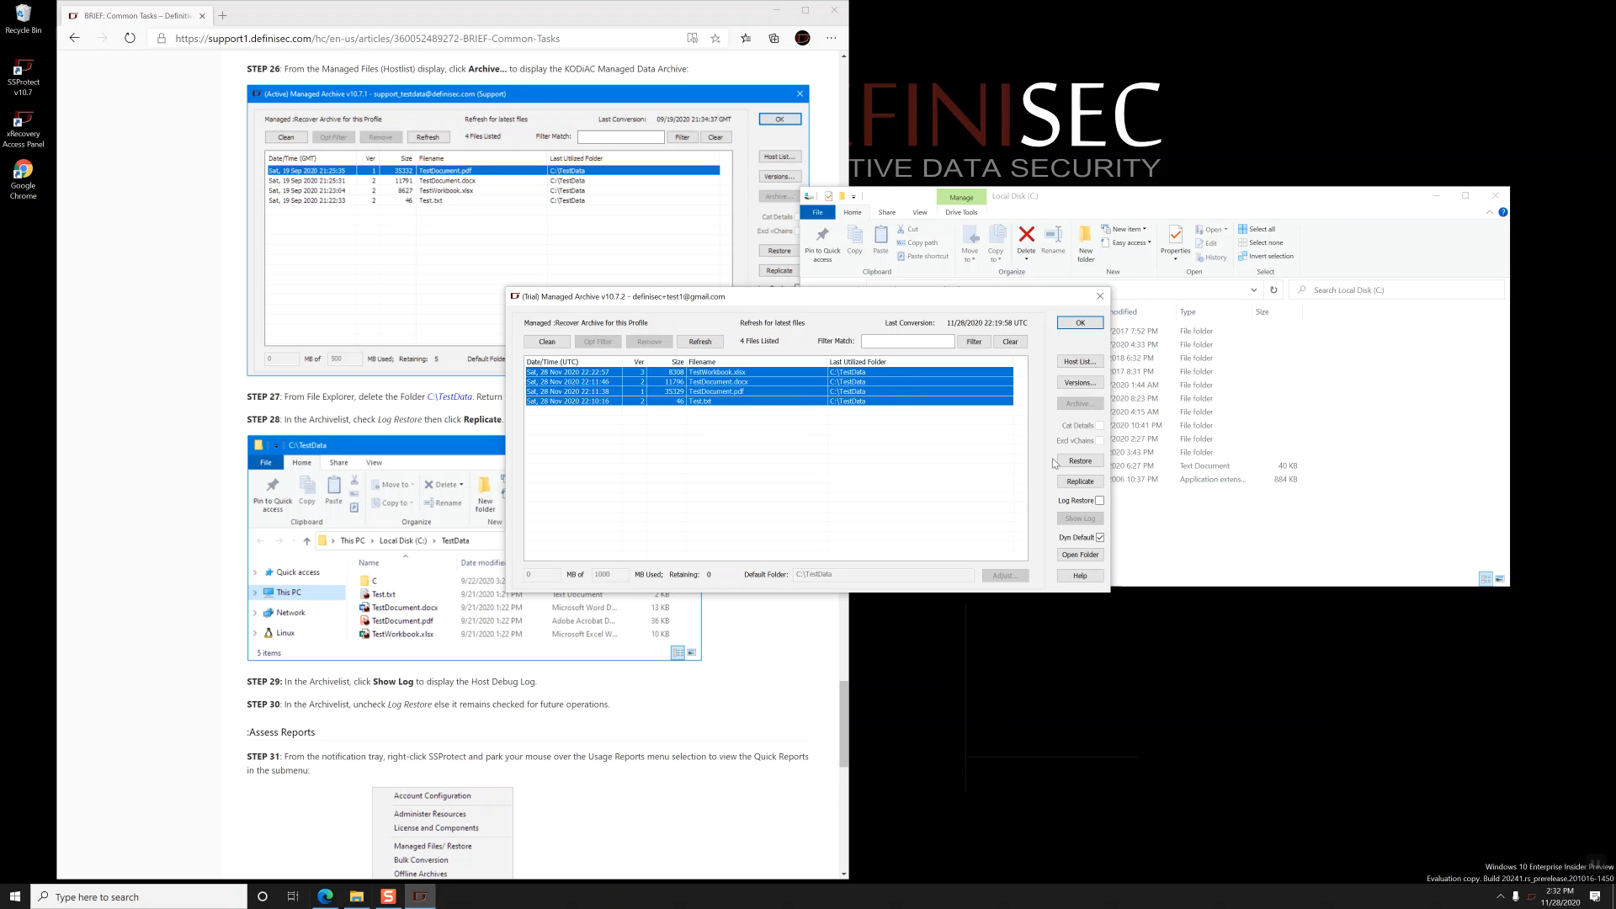
left_click(1080, 461)
left_click(1078, 554)
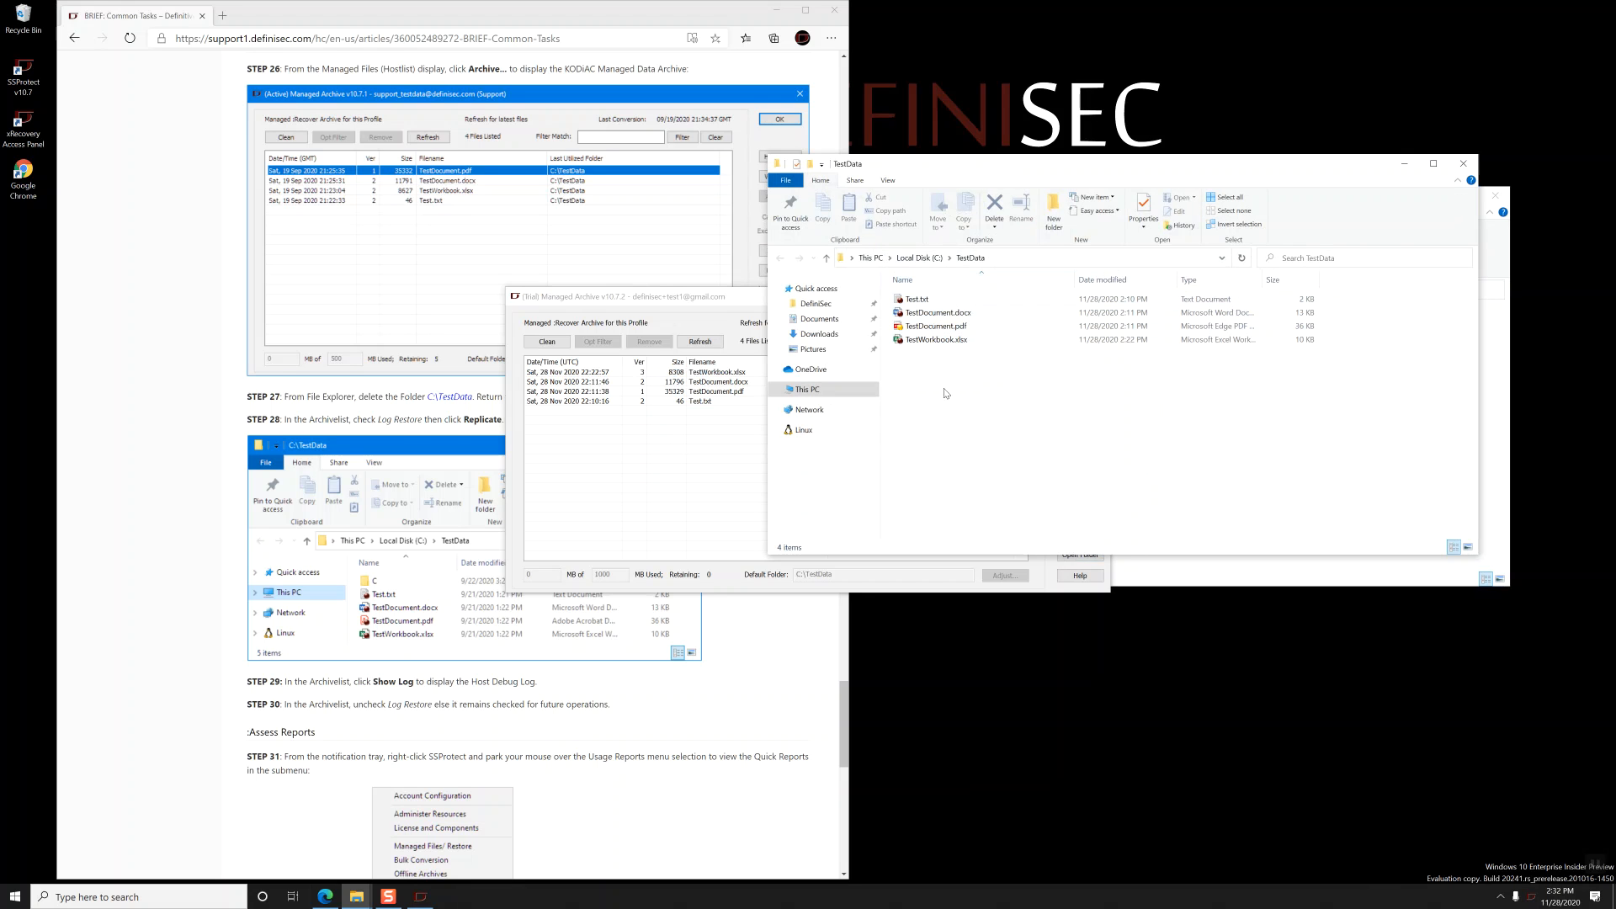
Step: Enable Log Restore in the managed archive, reselect all four files, and replicate them
left_click(710, 305)
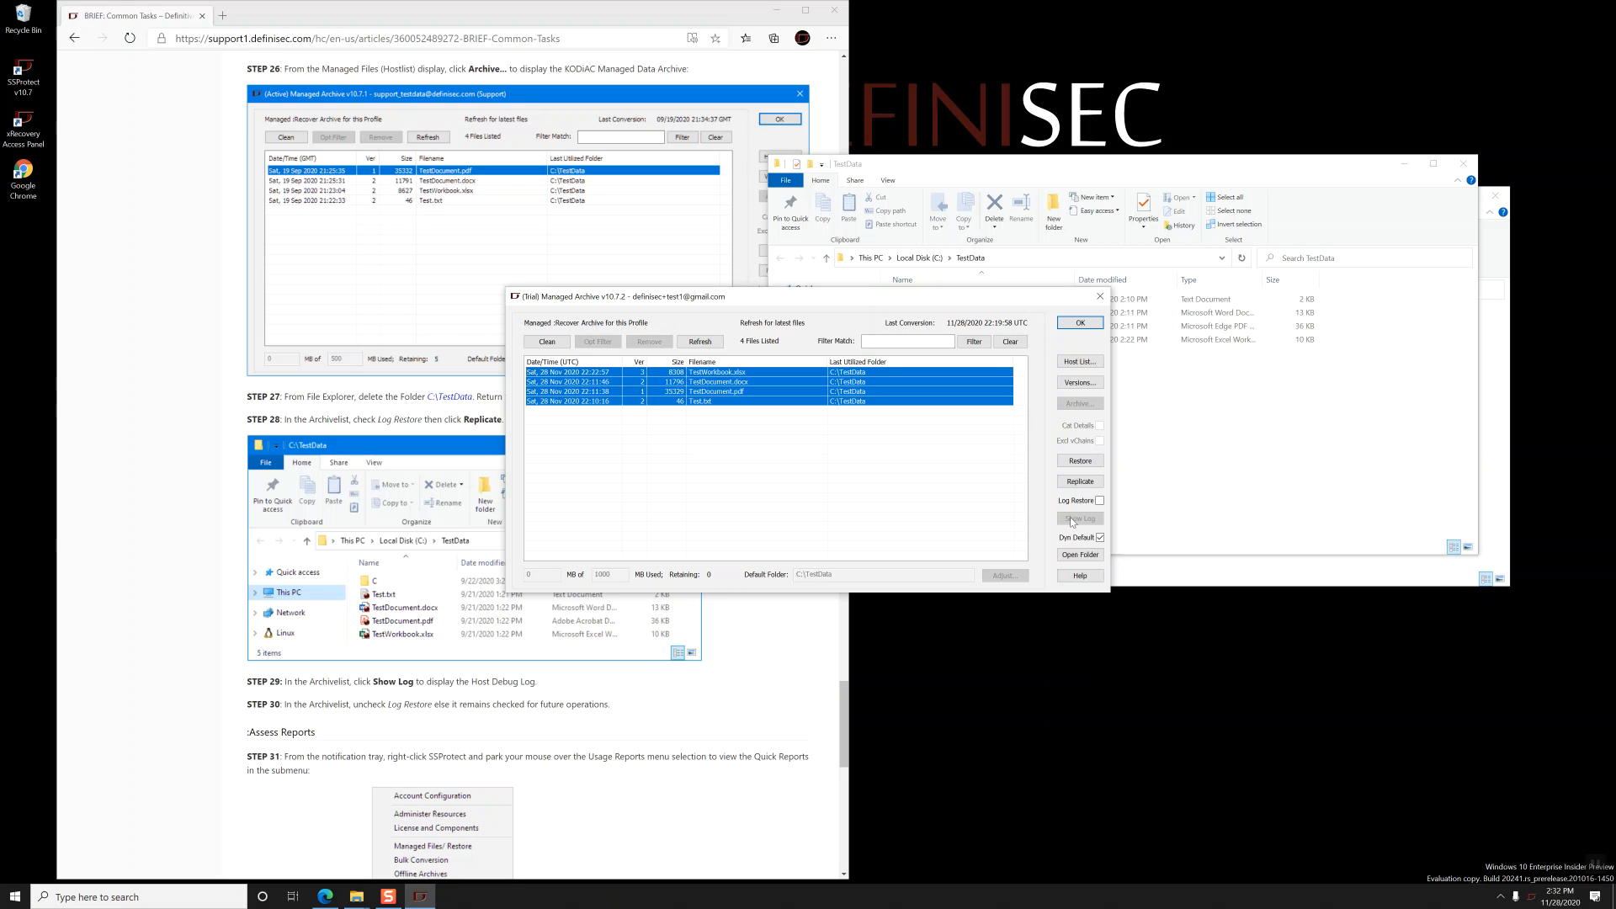
left_click(1091, 502)
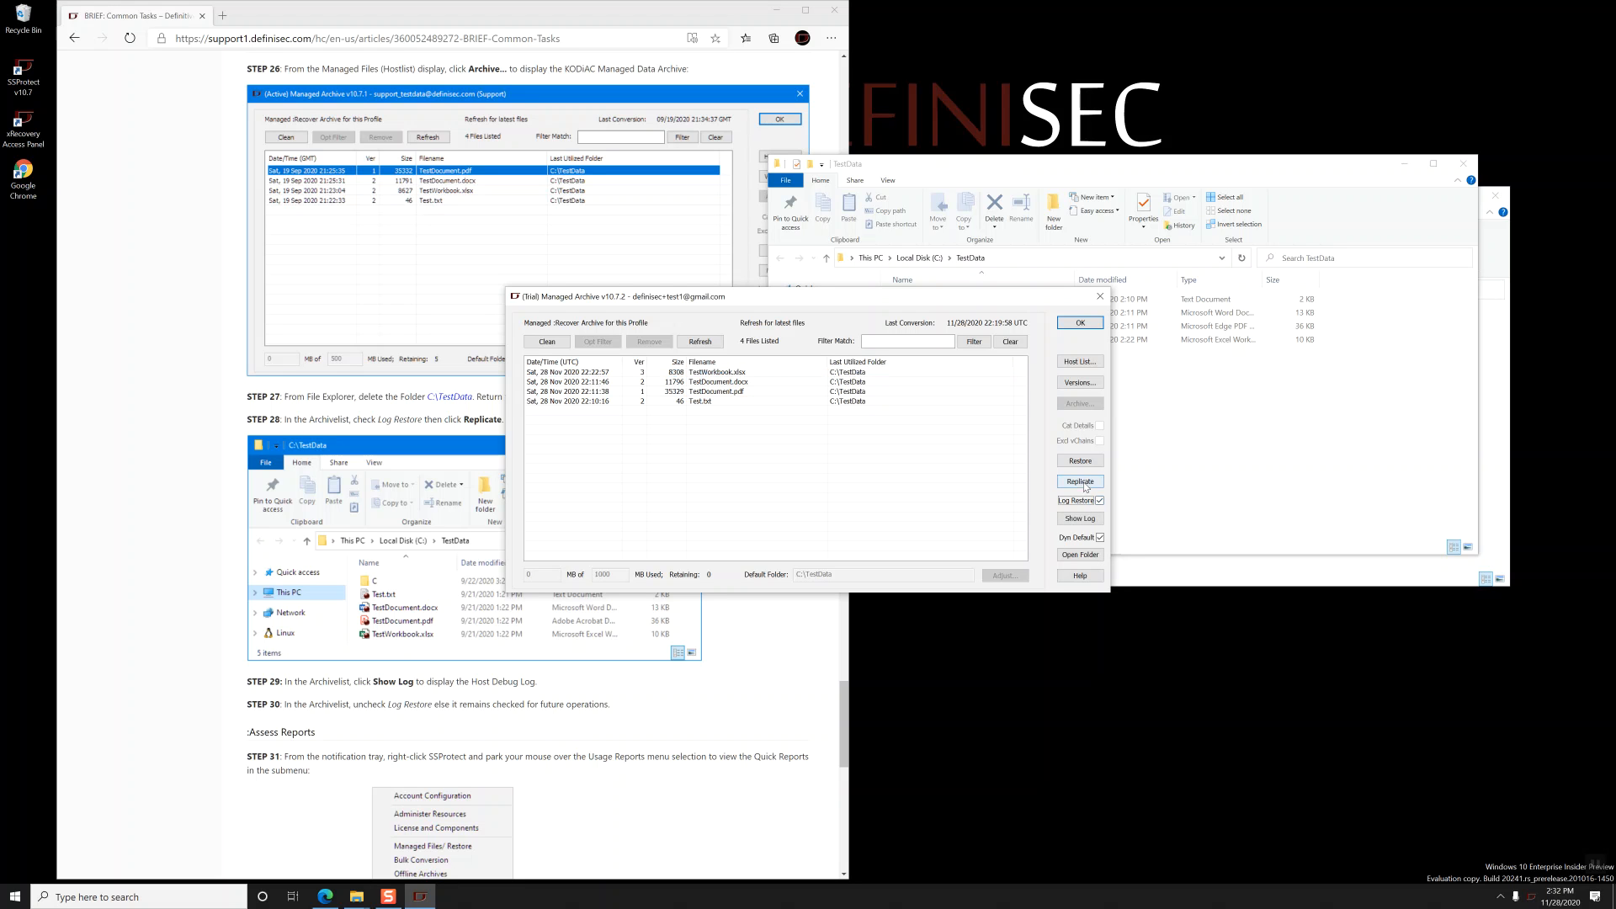
left_click(891, 372)
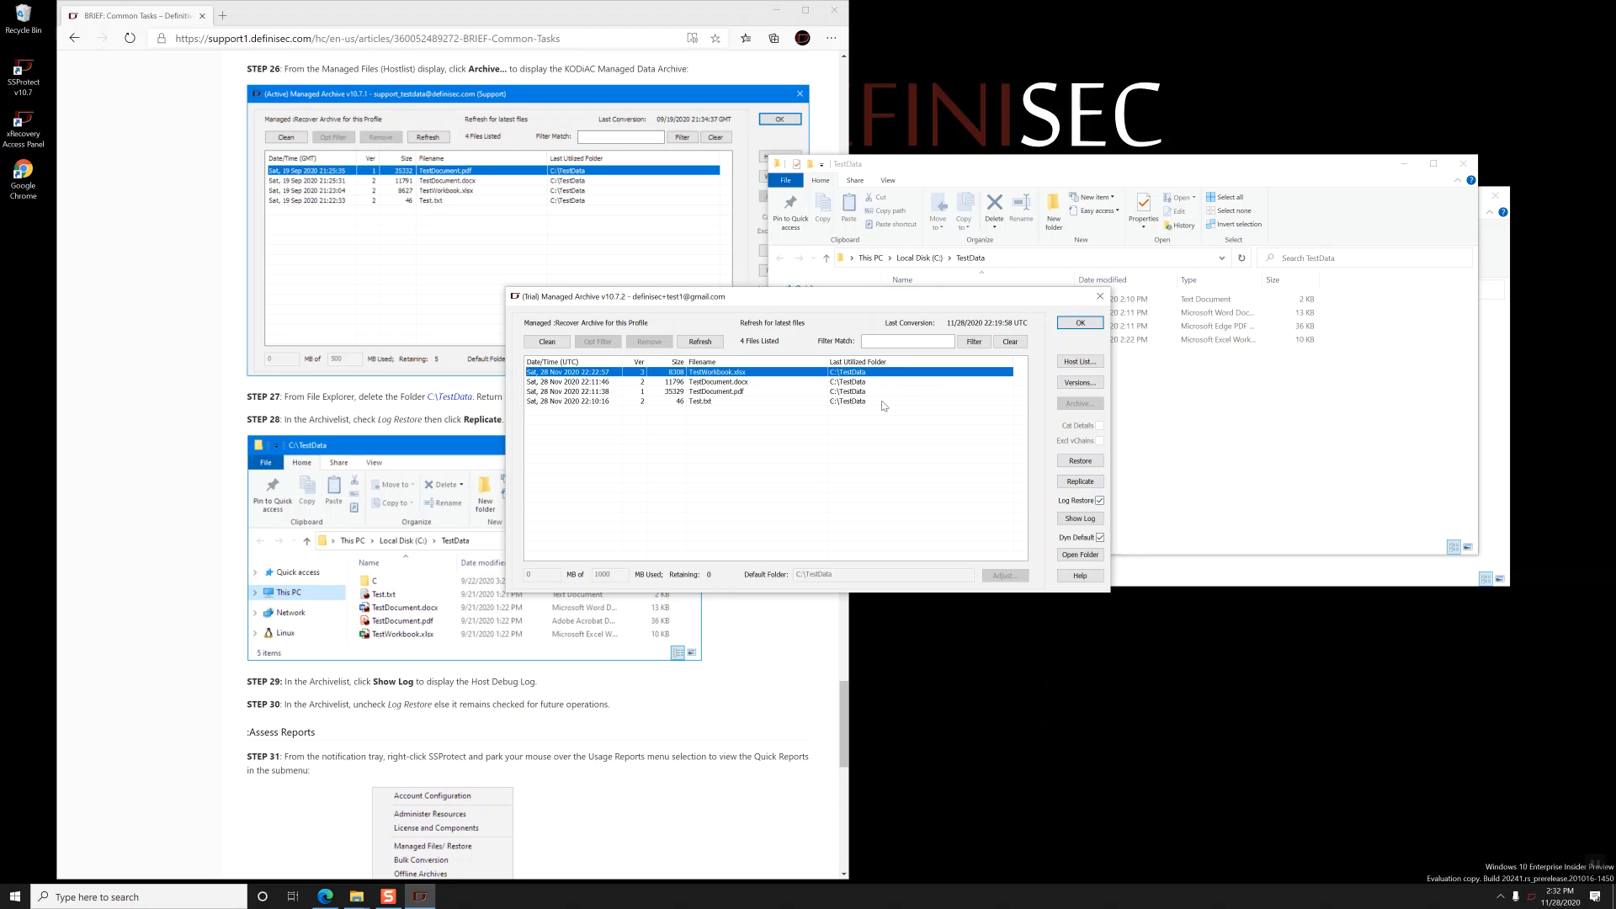
left_click(886, 402, "shift")
left_click(1080, 482)
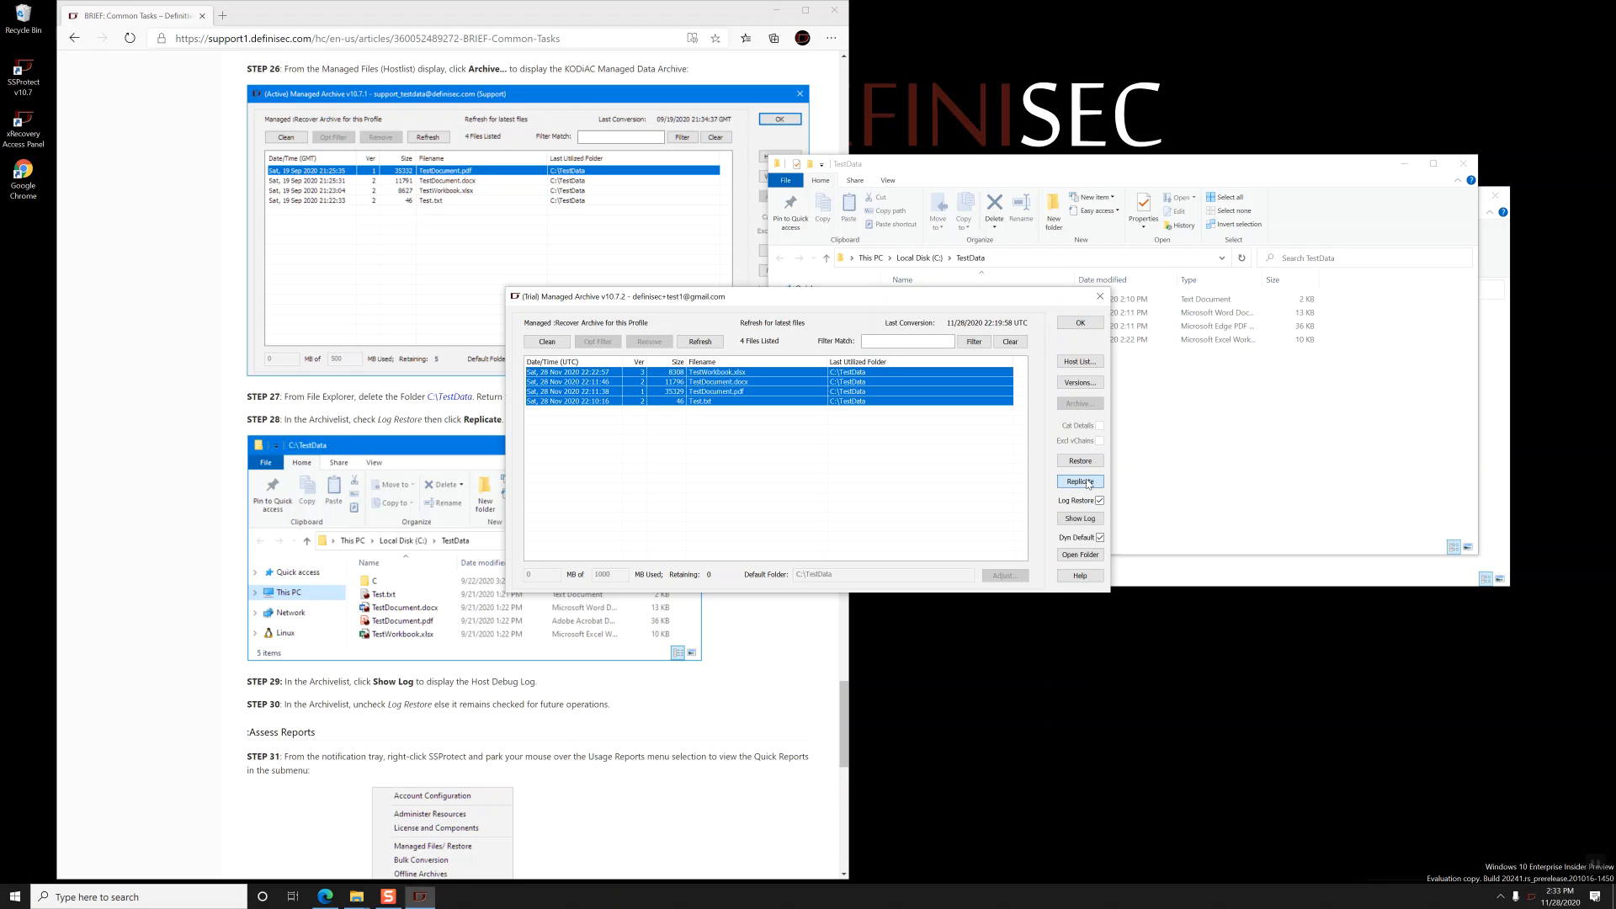
Step: Examine the replicated files in the C\TestData subfolder of TestData and return to the main TestData folder
left_click(1226, 495)
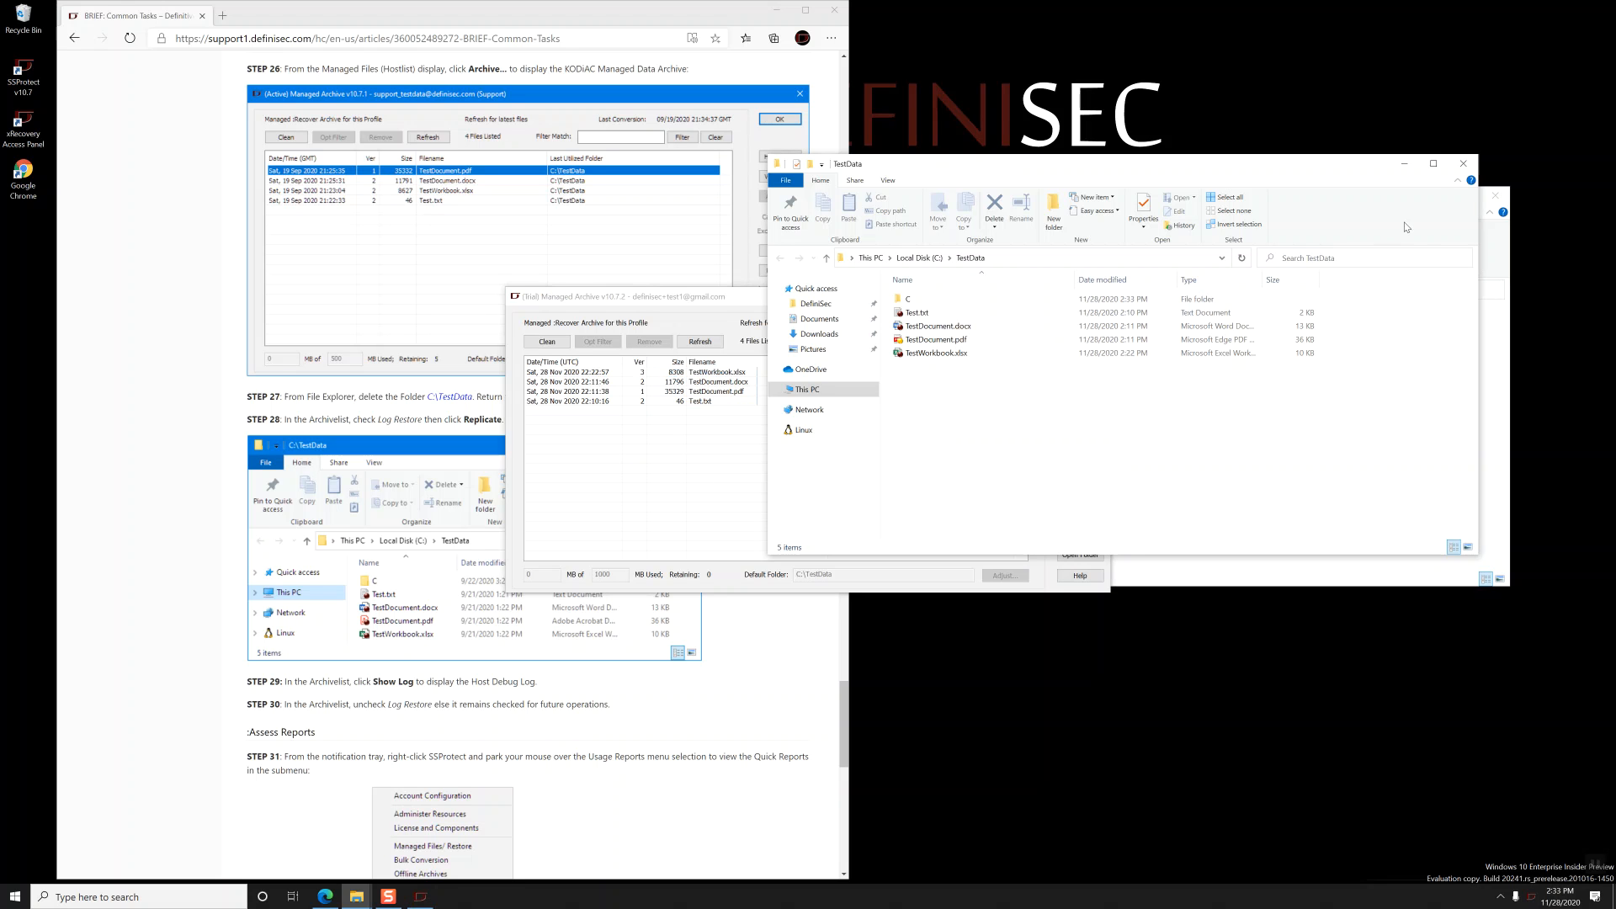
left_click(1500, 203)
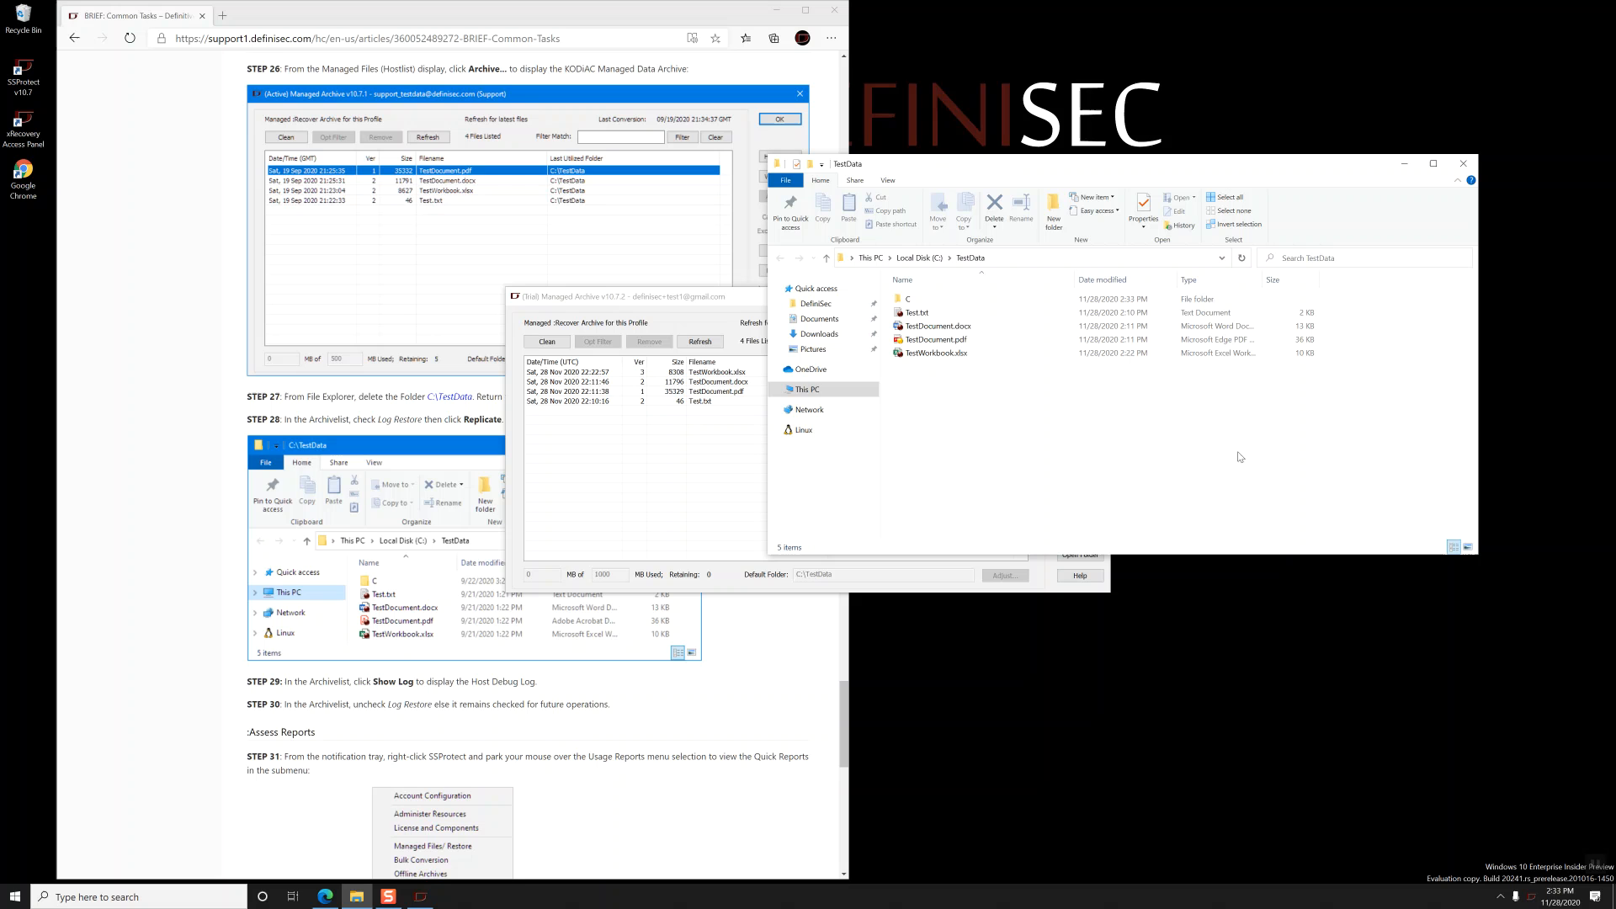
left_click(915, 302)
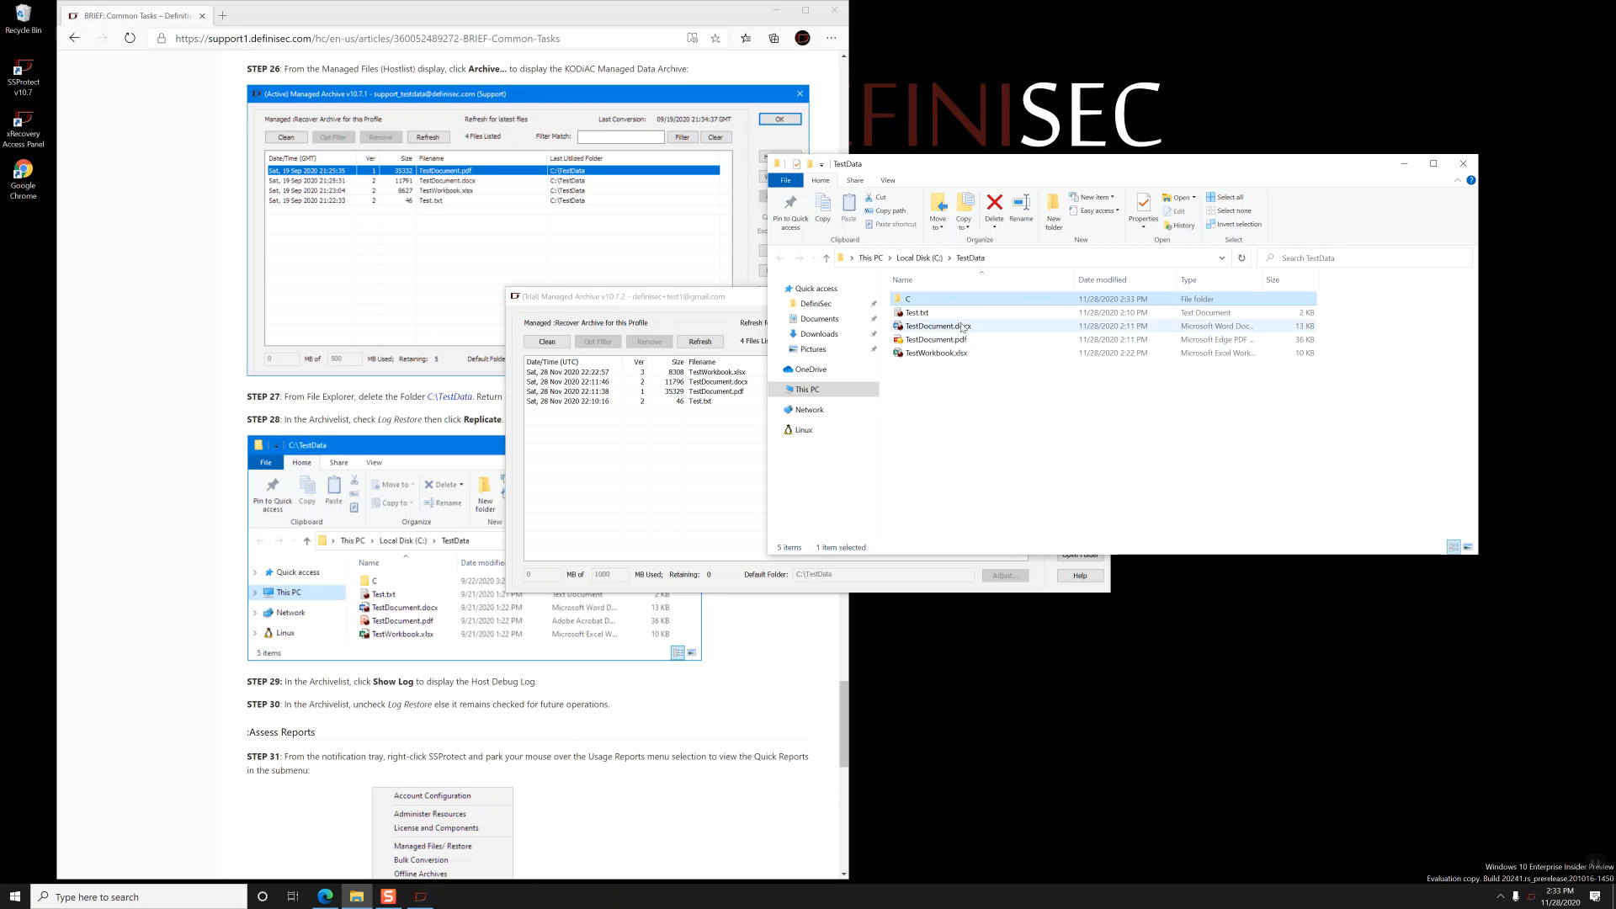
double_click(940, 303)
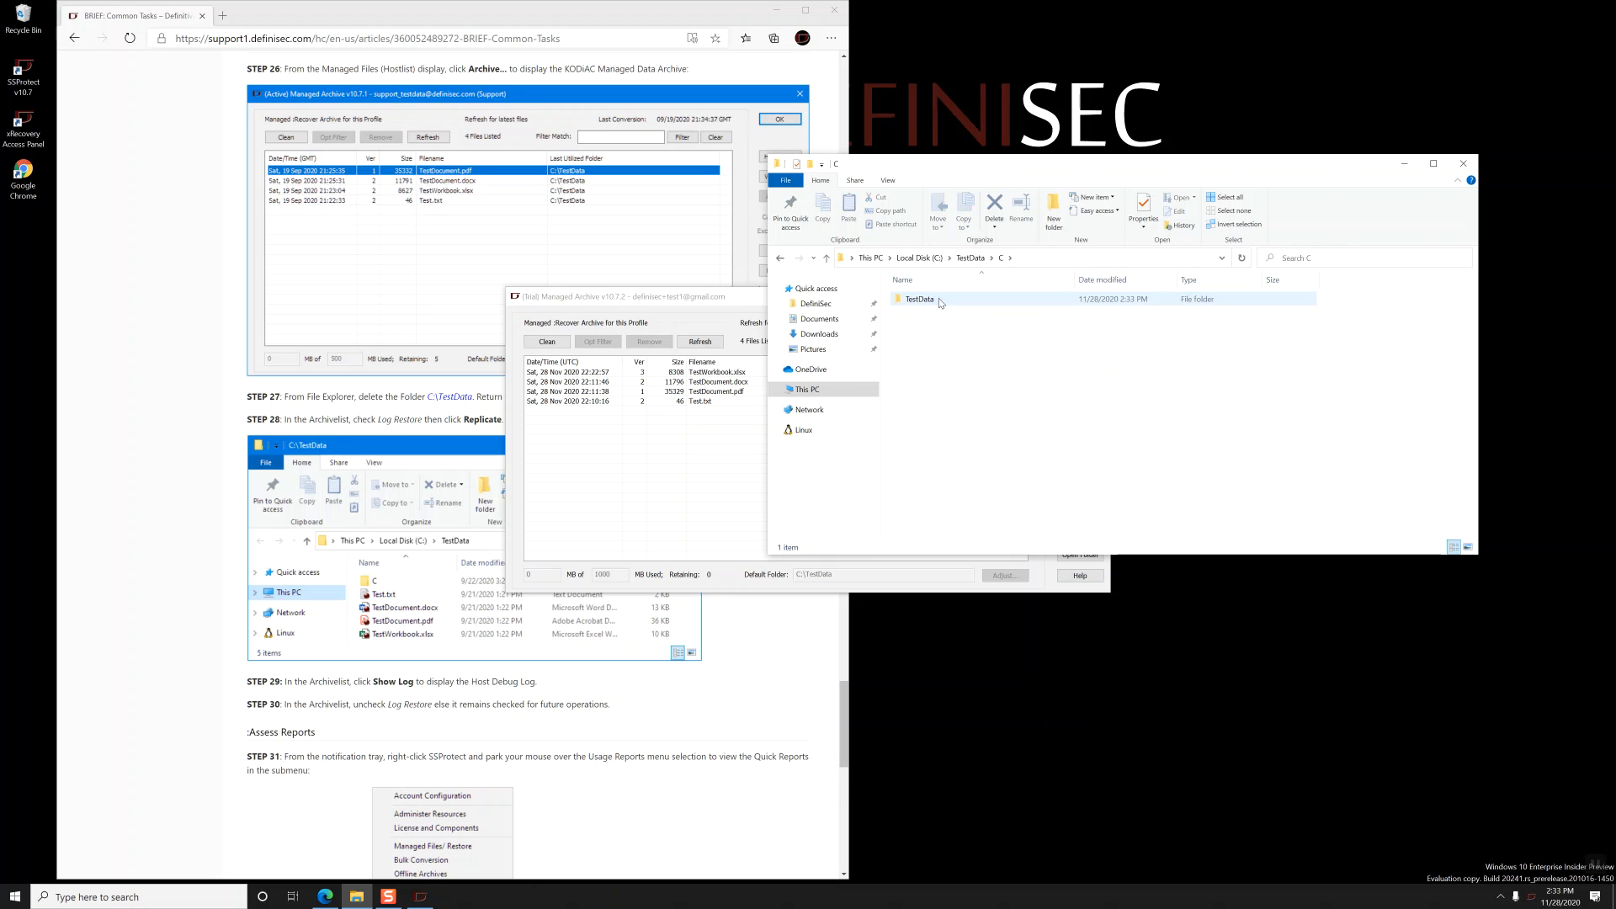
double_click(940, 302)
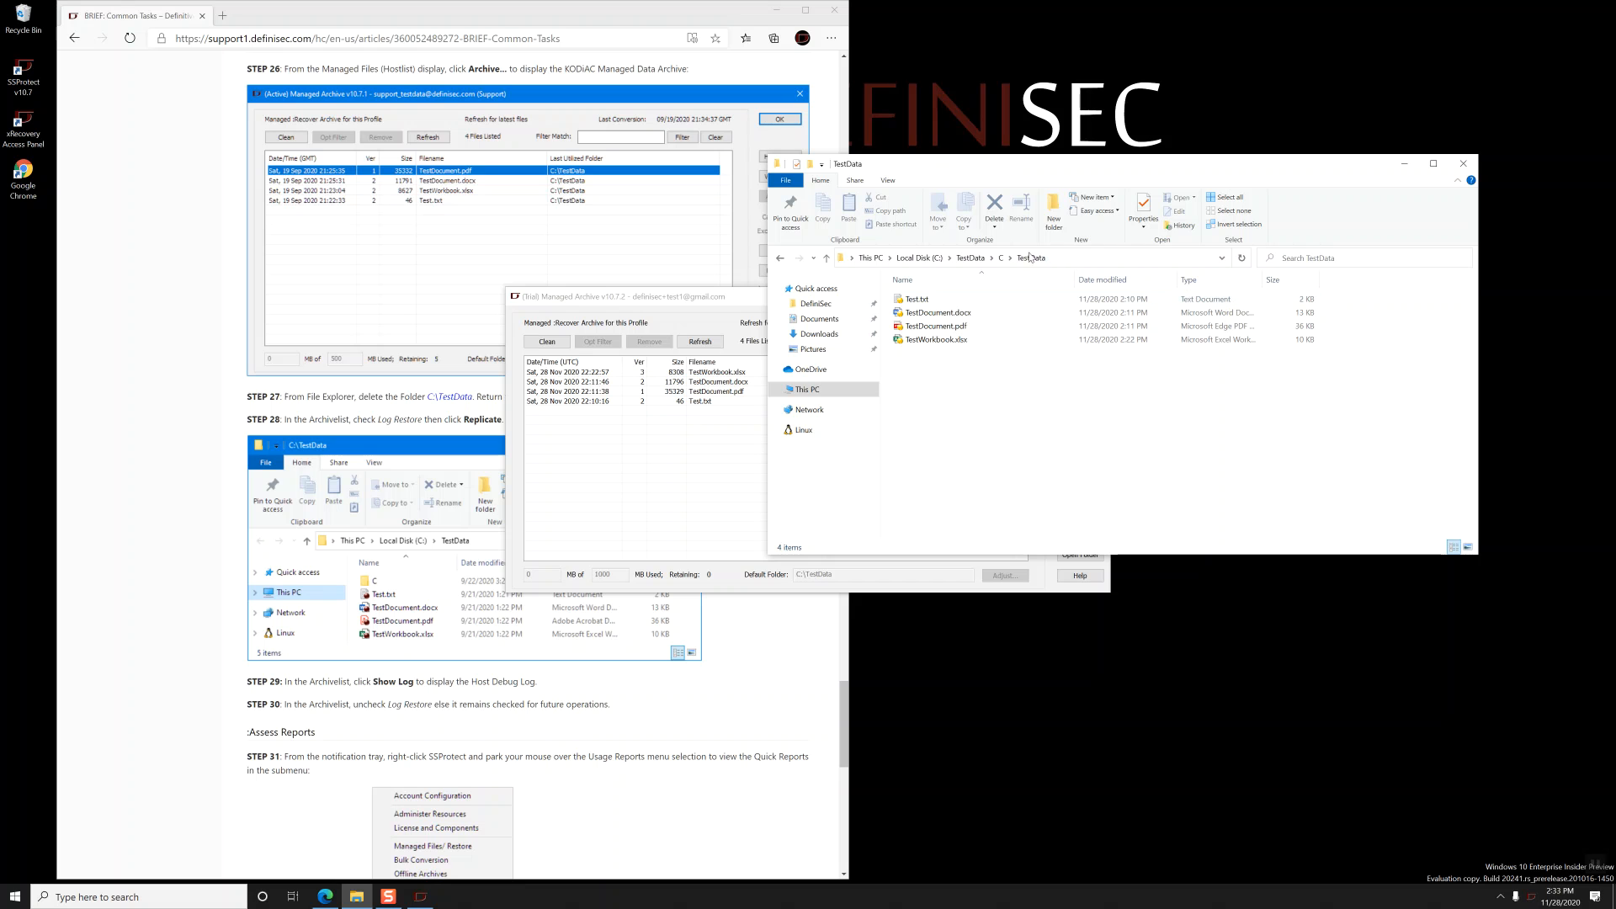
left_click(960, 258)
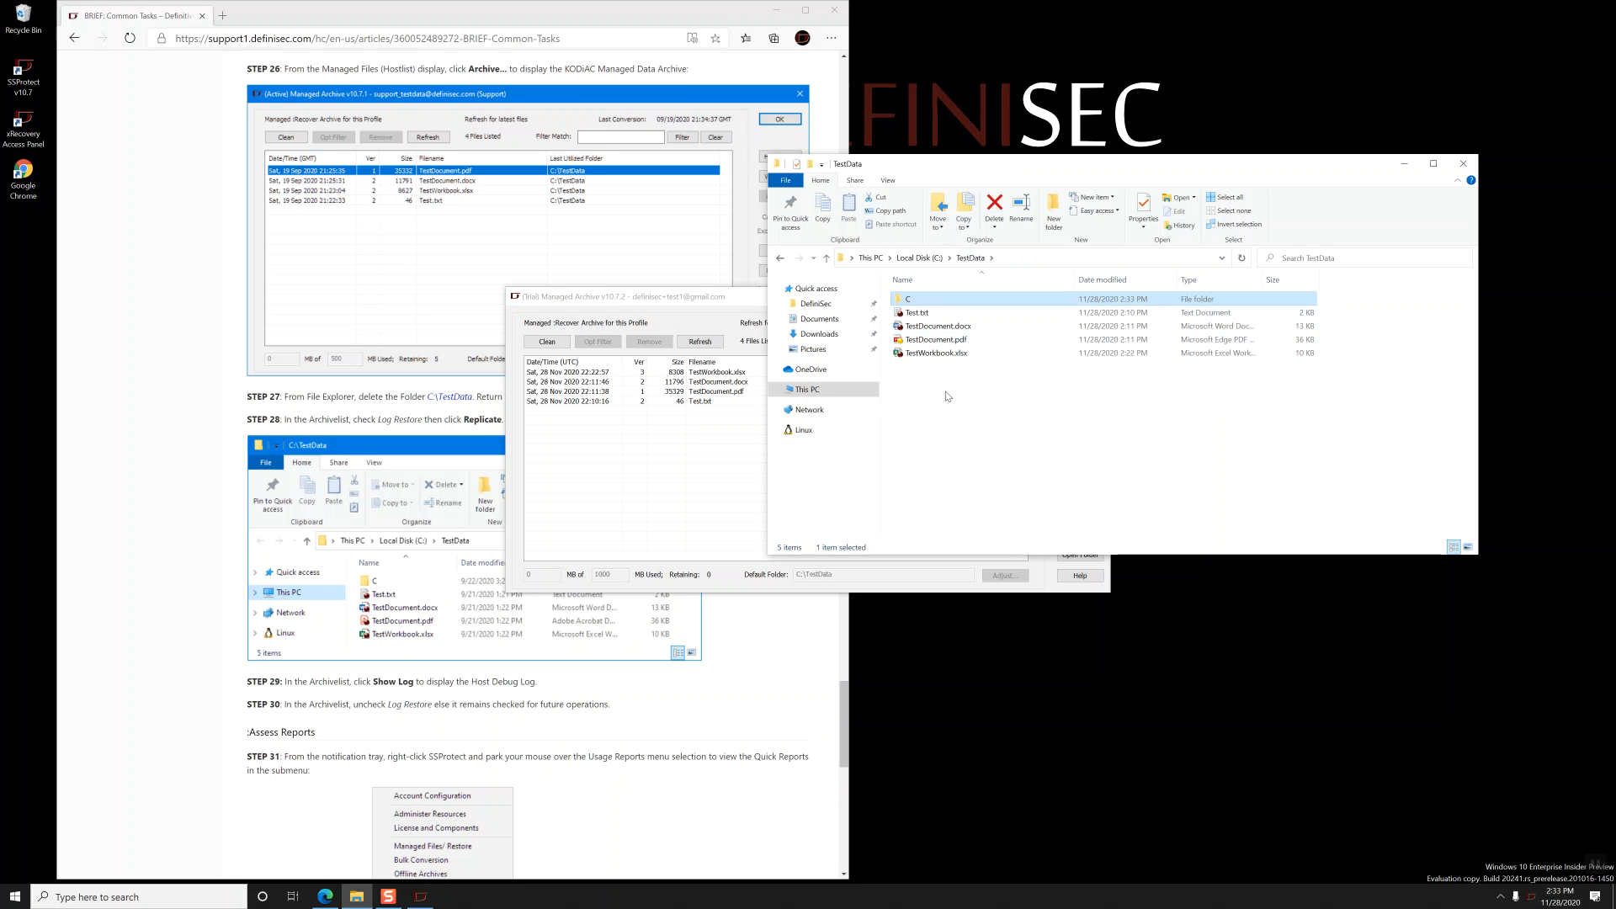
Step: Show the restore log from the managed archive, highlight the Recover Rebuild entries, and close the log
left_click(736, 304)
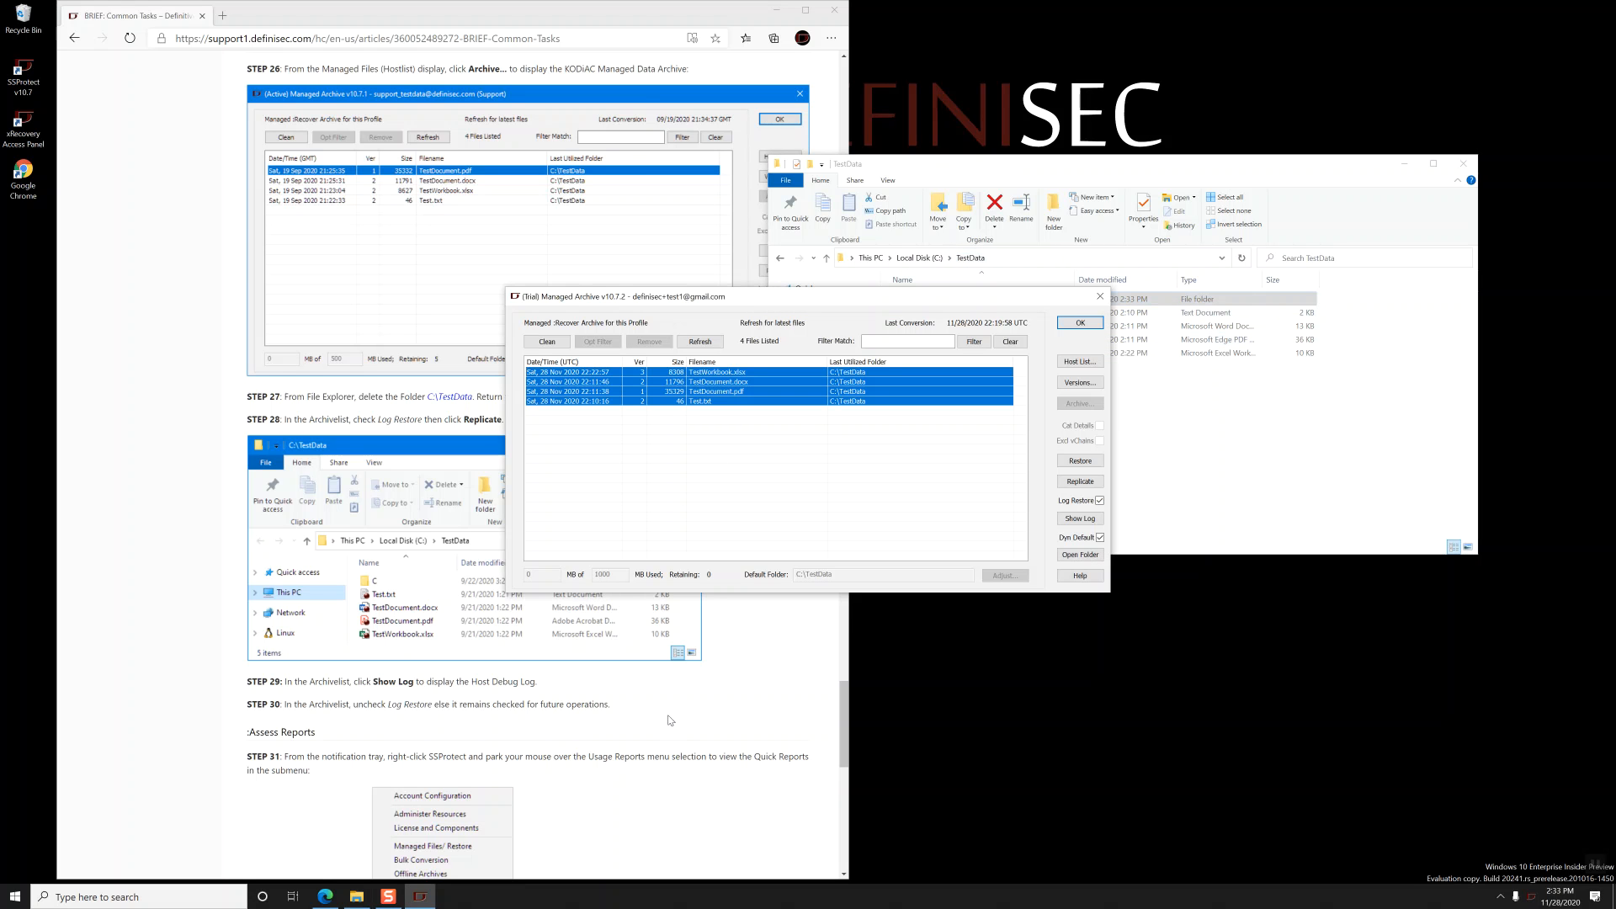
scroll(670, 721, "down", 2)
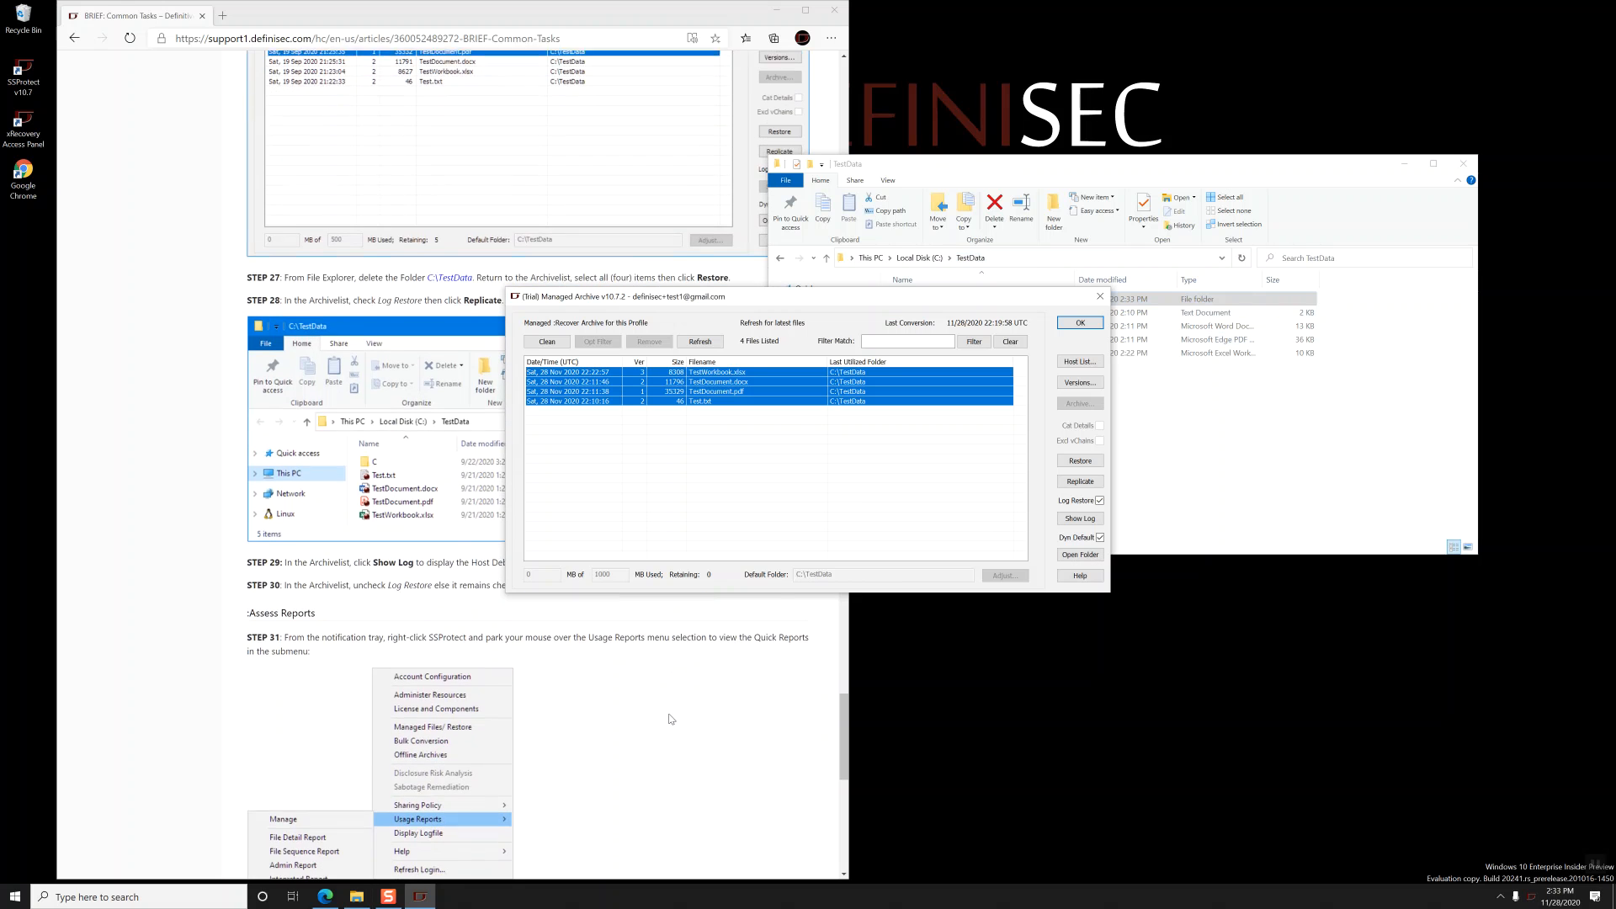
left_click(1094, 503)
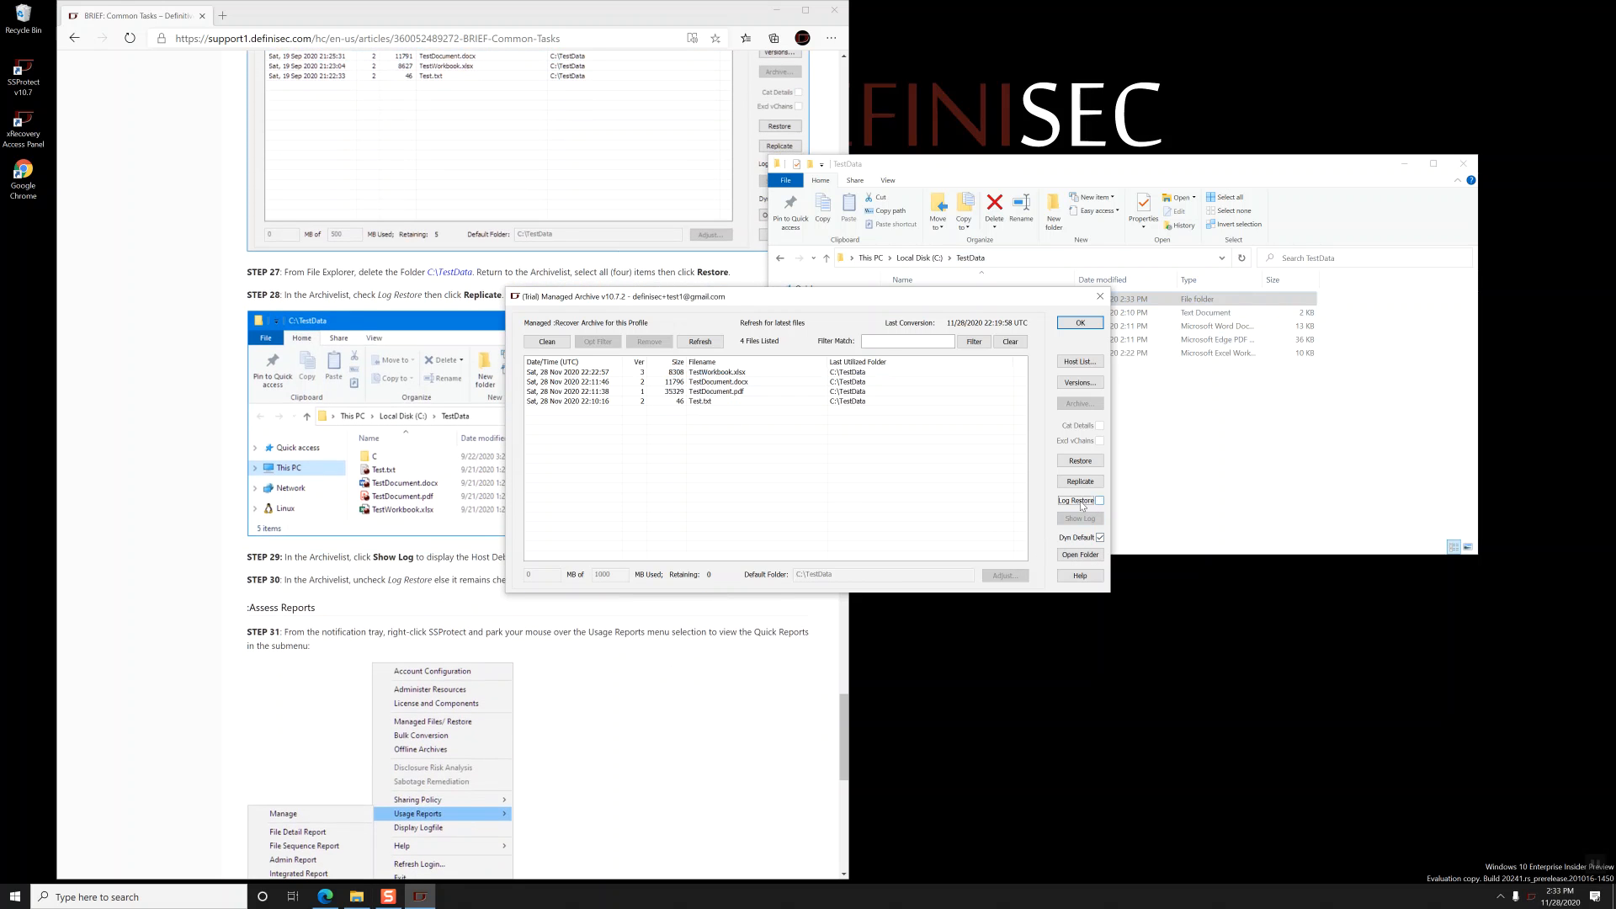
left_click(1087, 502)
left_click(1091, 520)
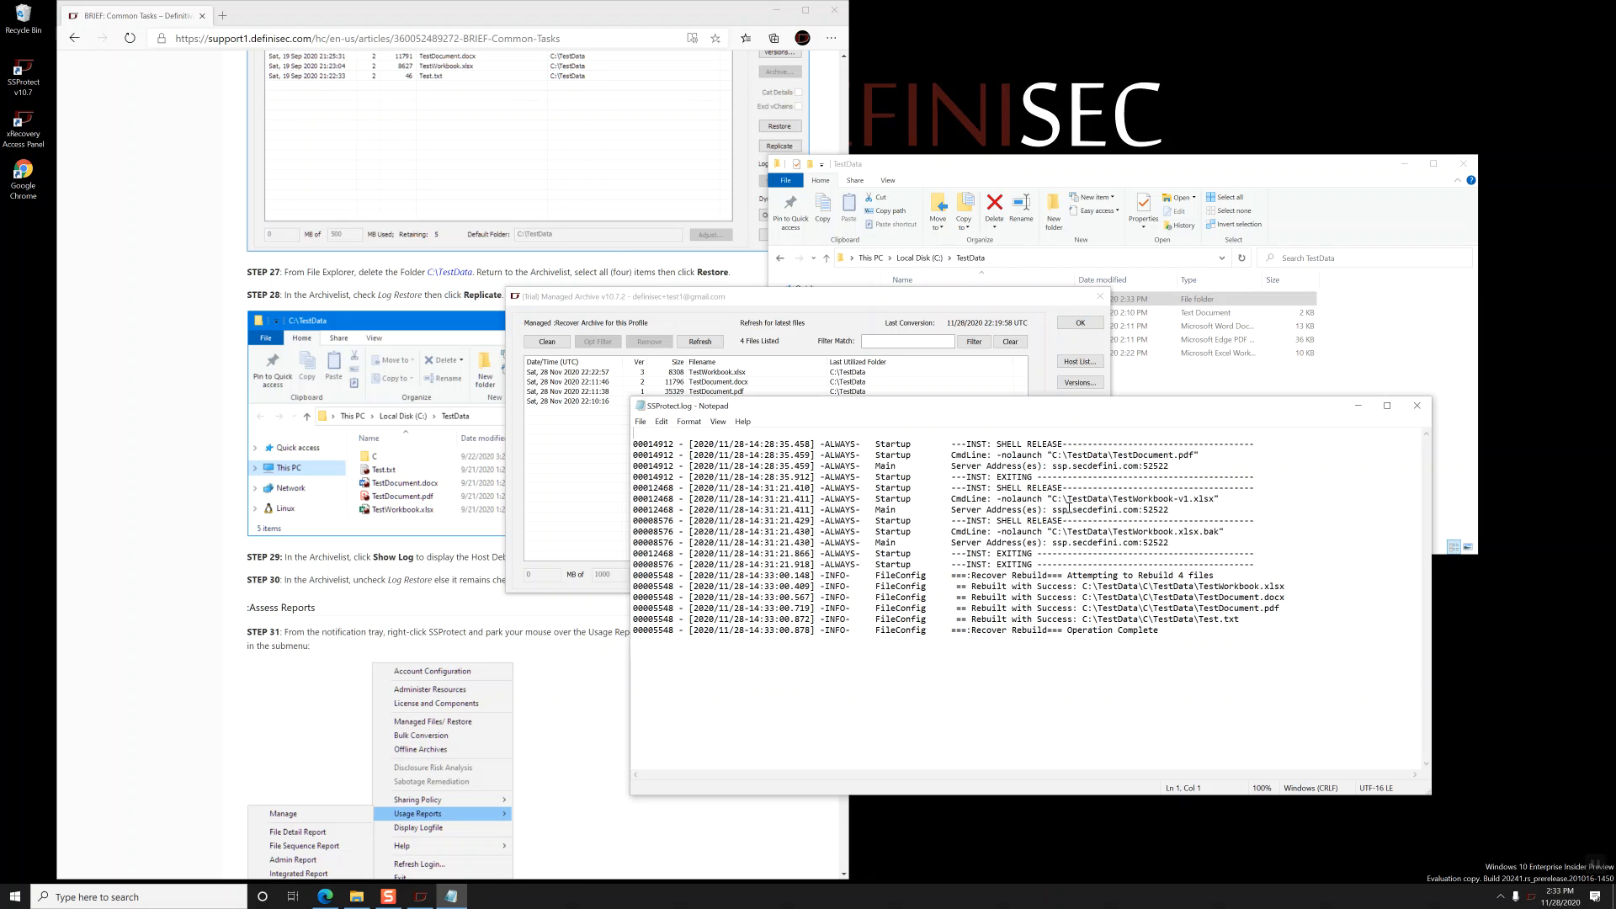
left_click_drag(627, 623, 556, 579)
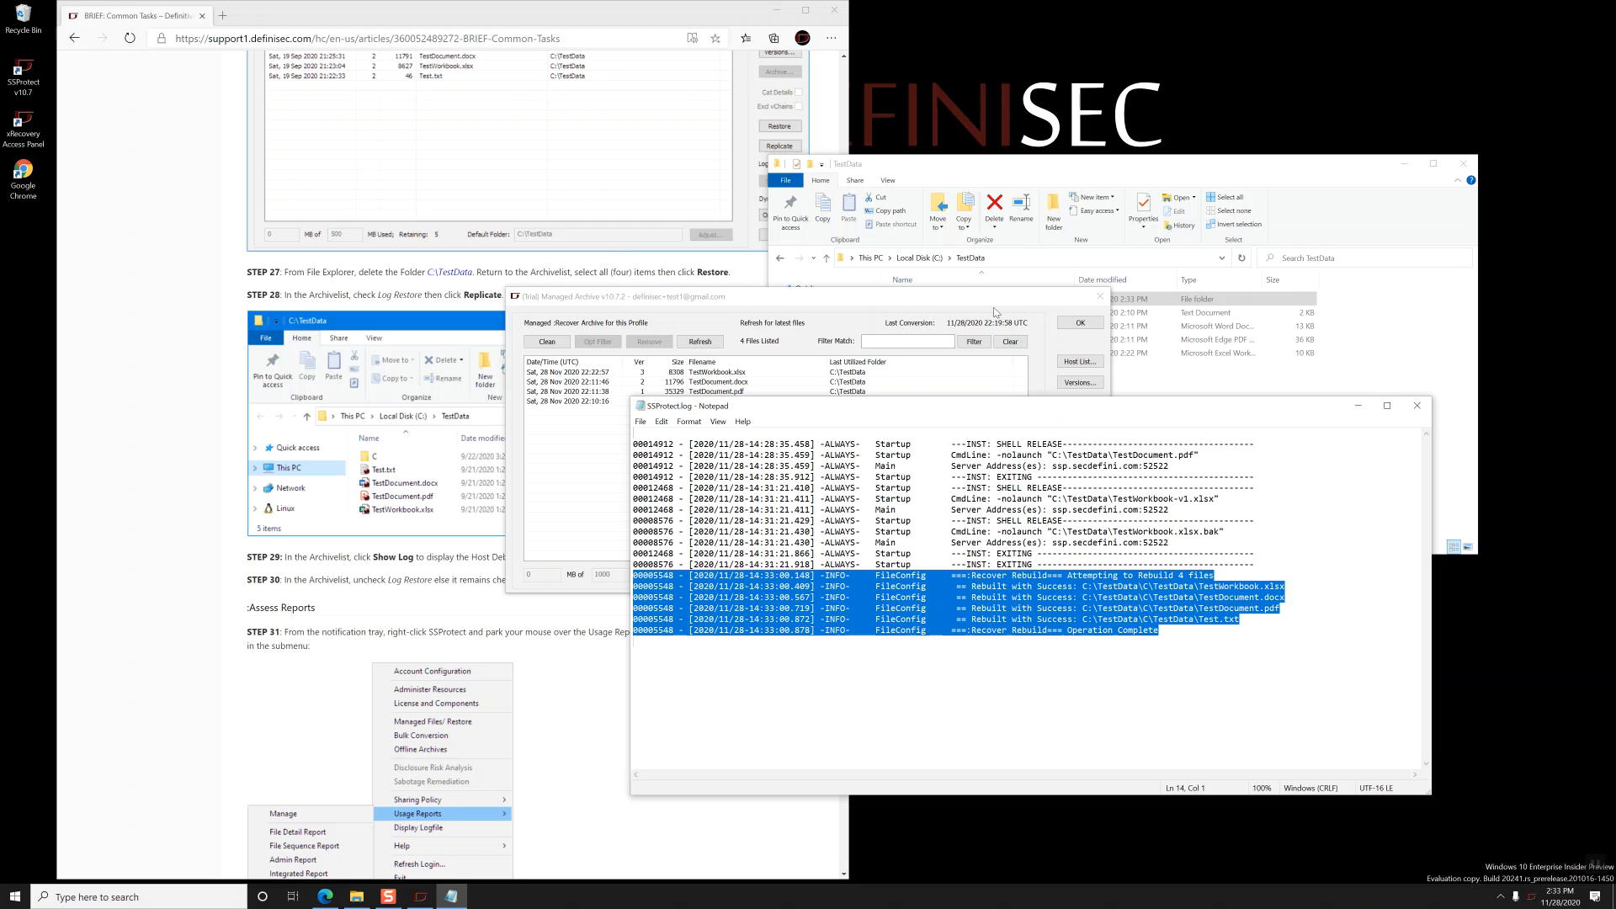
left_click(1418, 406)
Step: Disable Log Restore and close the managed archive
left_click(1099, 499)
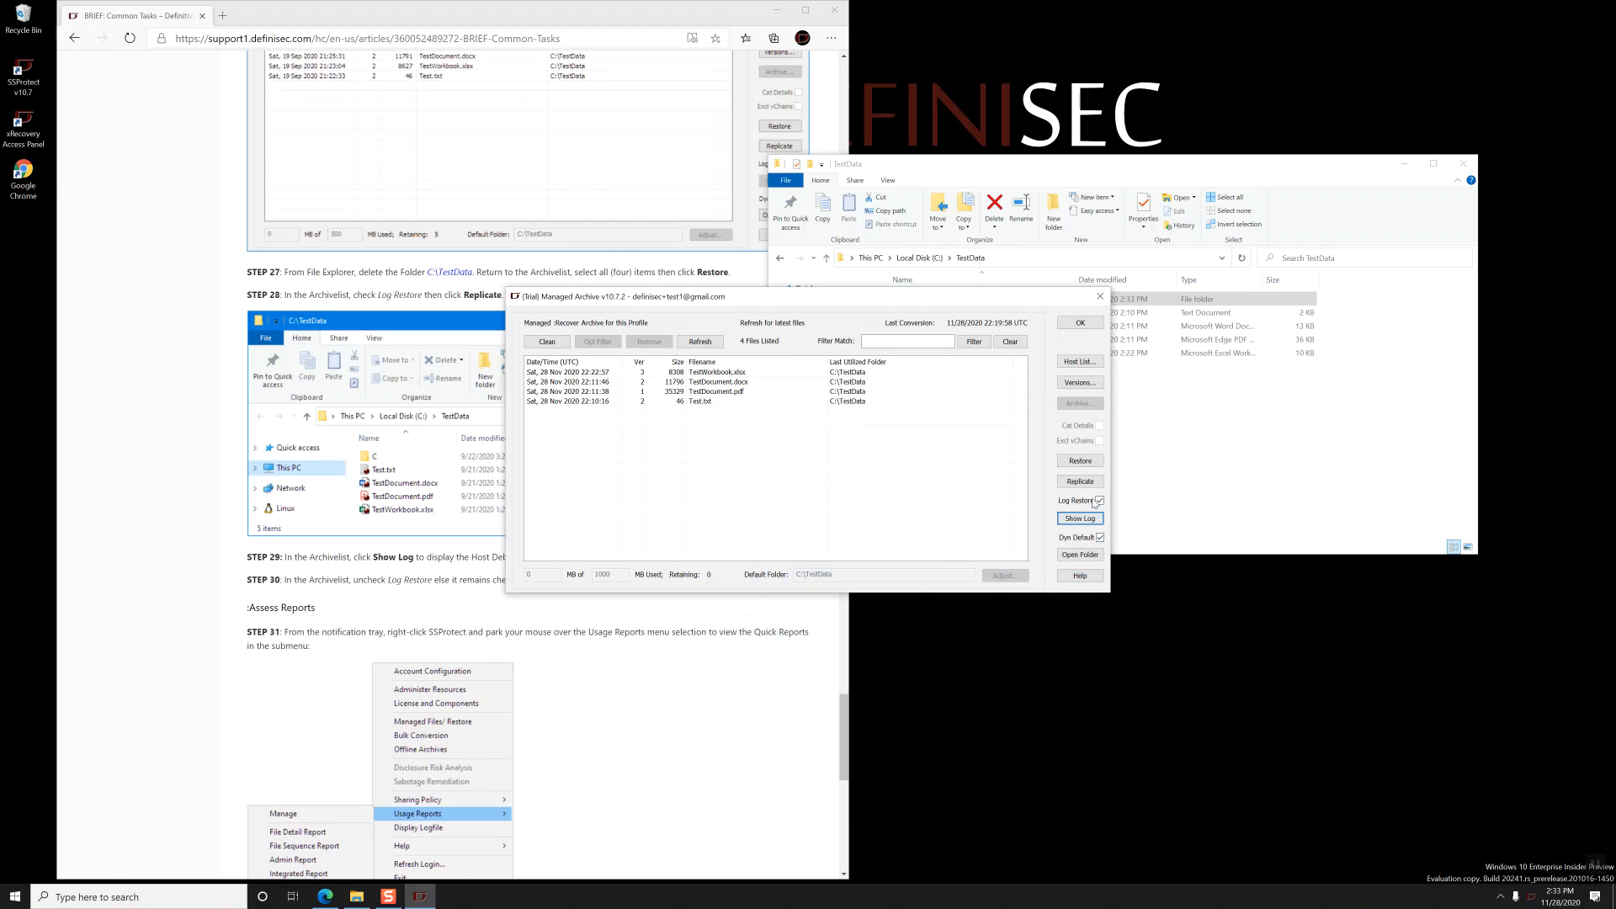
left_click(1080, 323)
Step: Display the available quick reports under SSProtect's Usage Reports and dismiss the list without running one
scroll(684, 647, "down", 5)
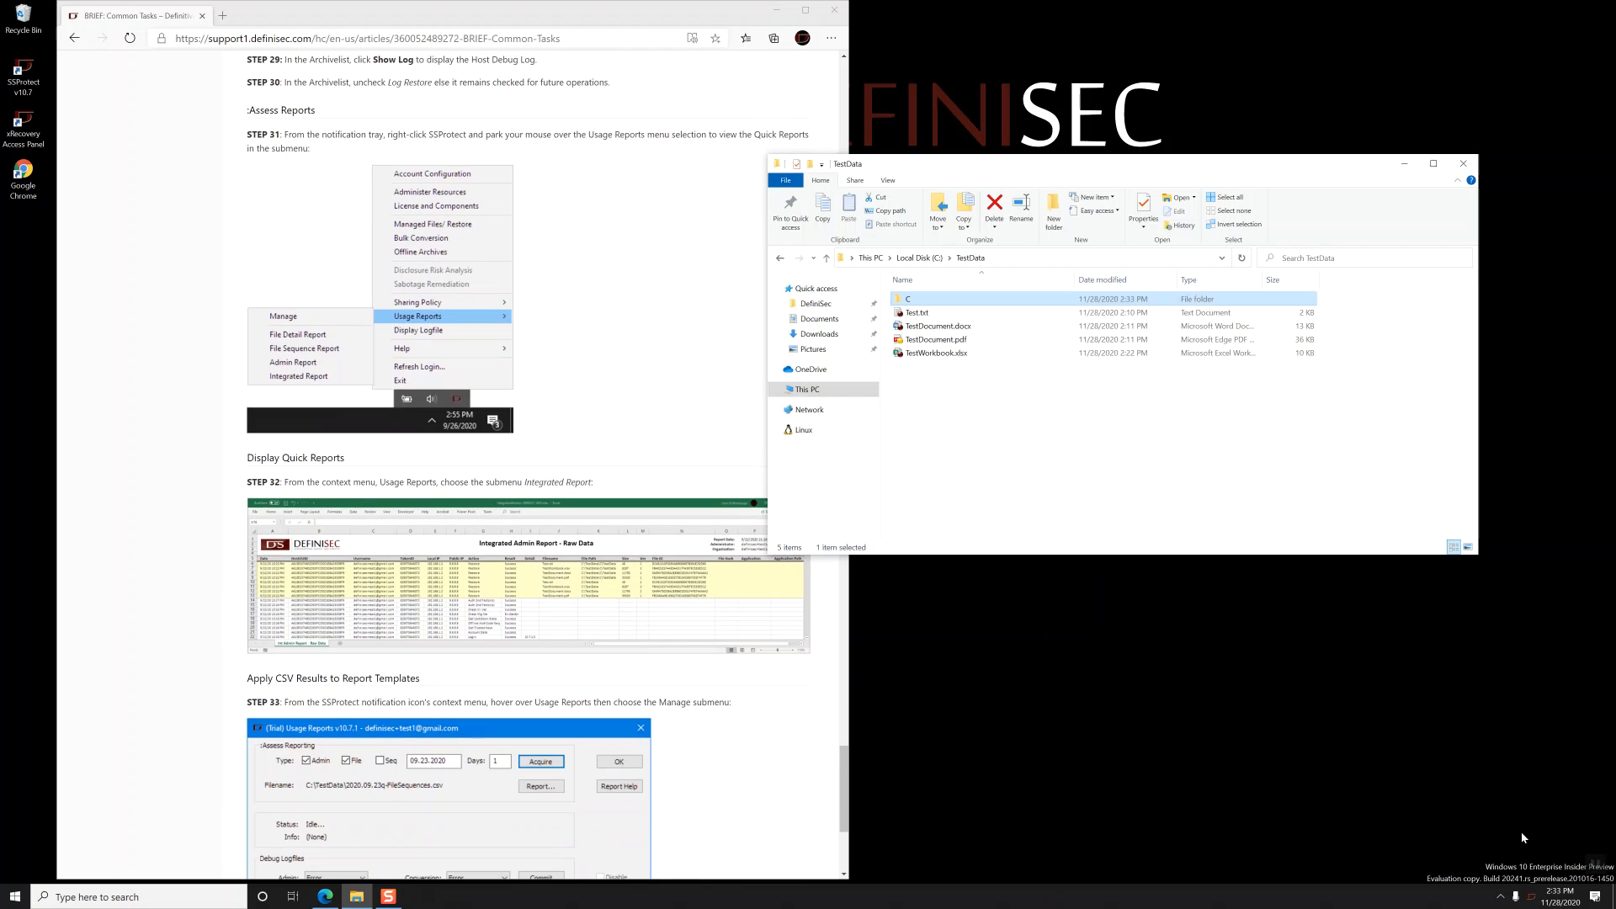
right_click(1532, 899)
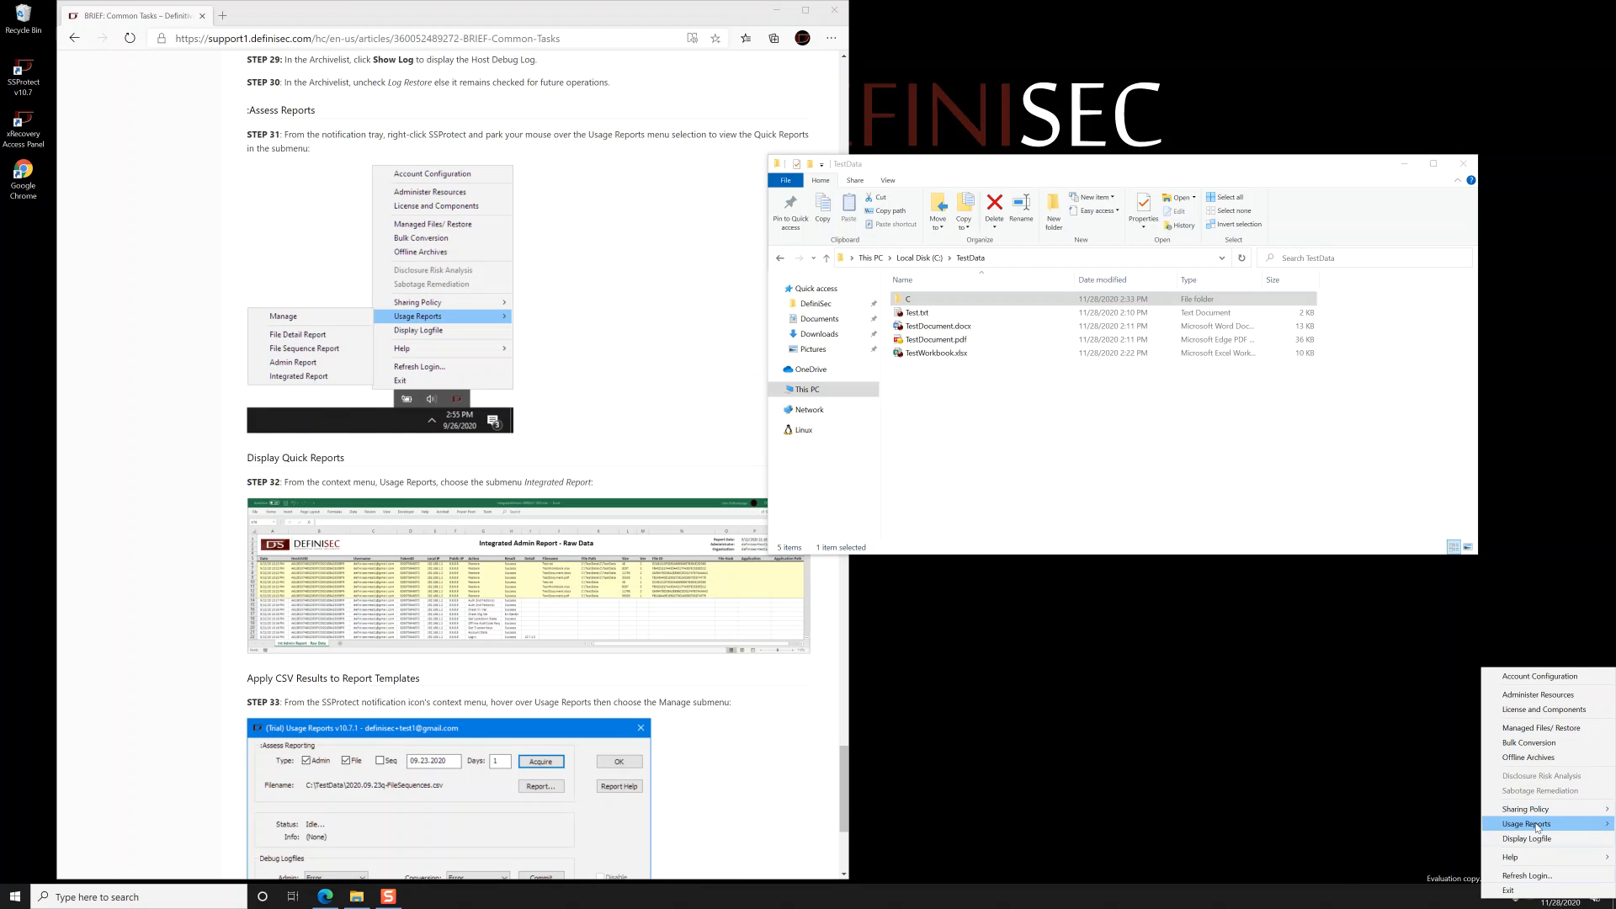
mouse_move(1534, 826)
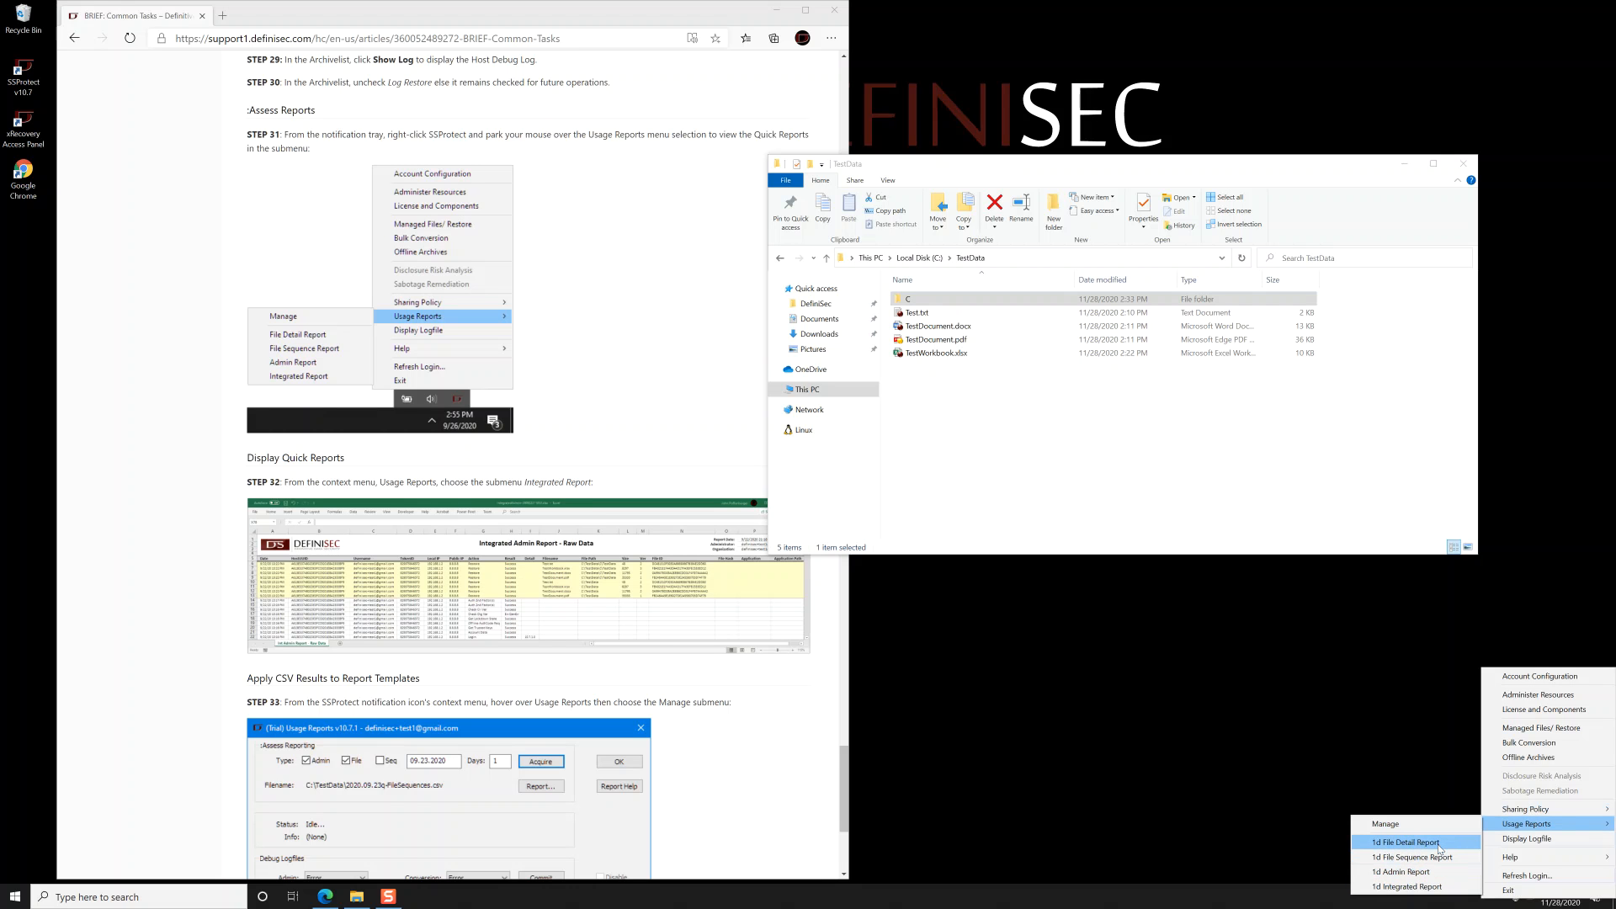
left_click(1283, 703)
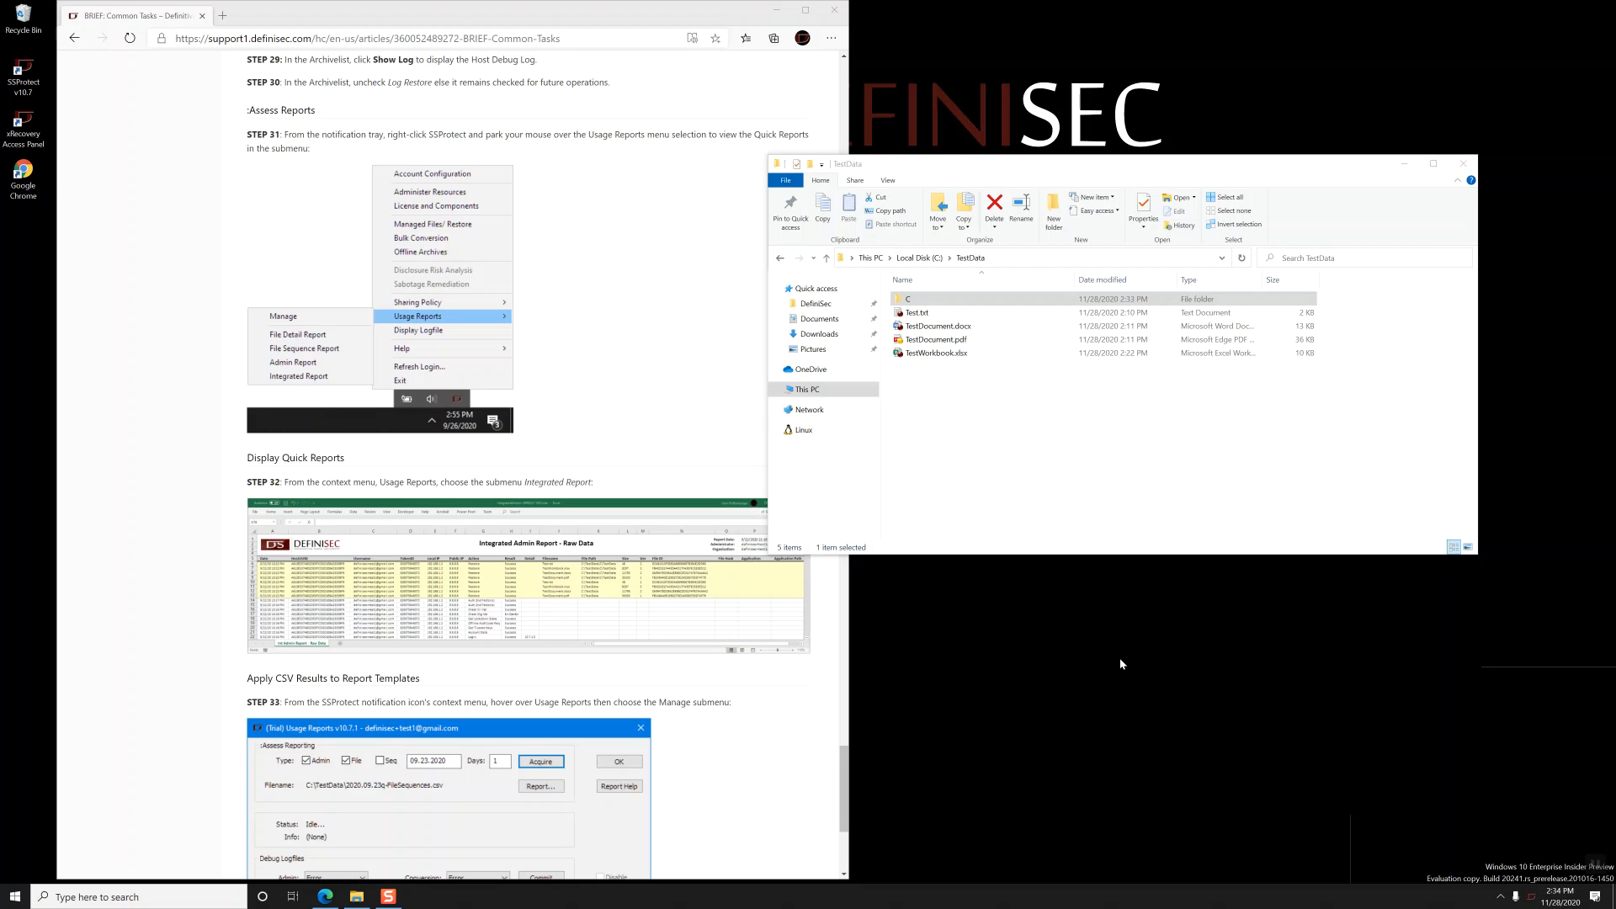